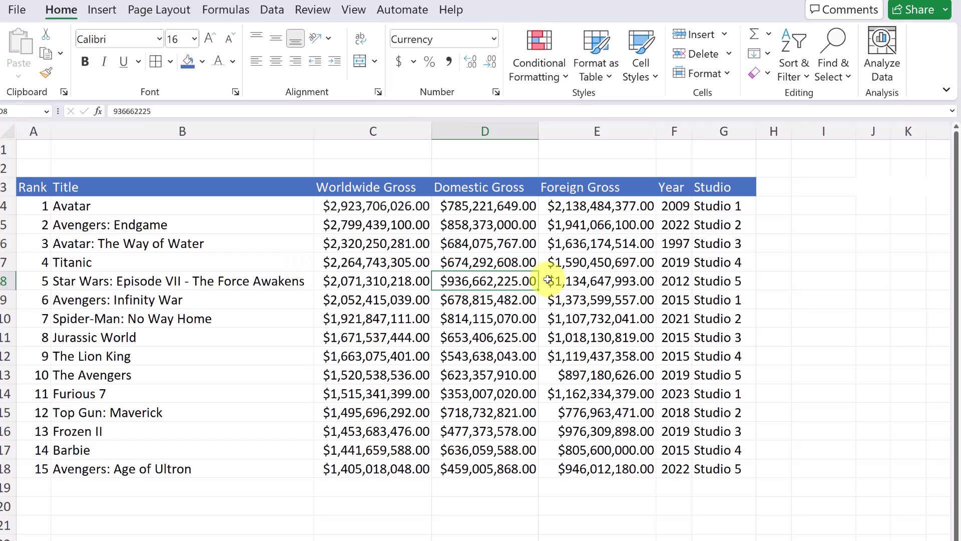
Step: Turn on AutoFilter arrows for the box-office table headers
click(507, 258)
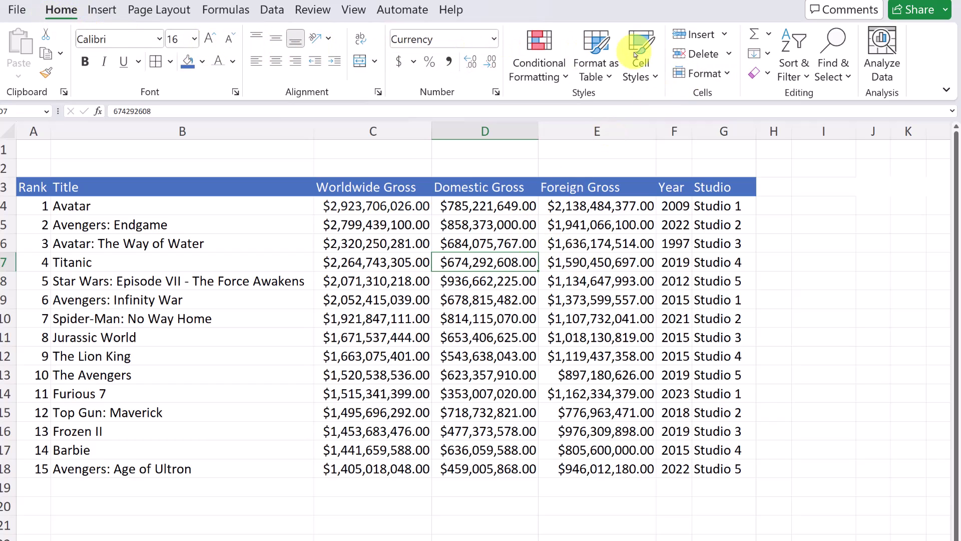
click(806, 78)
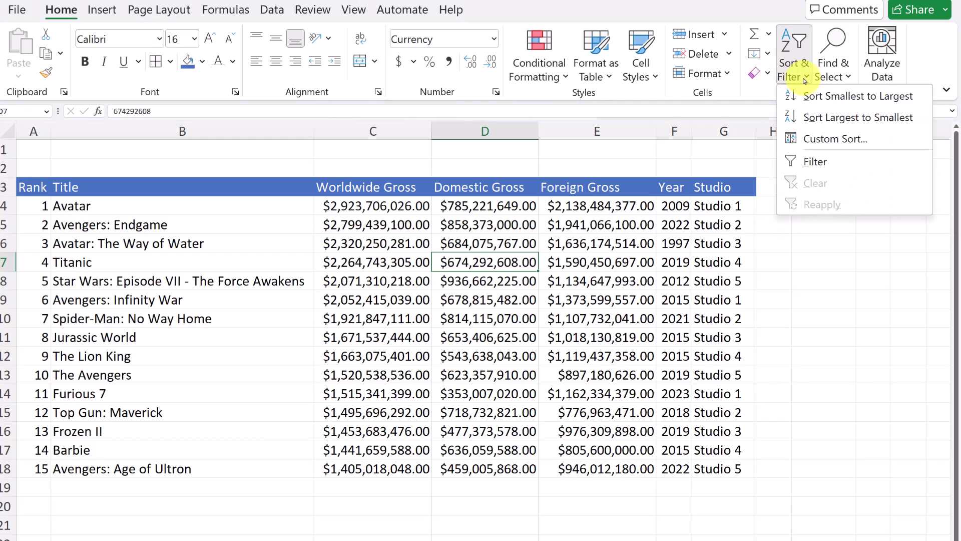
click(814, 163)
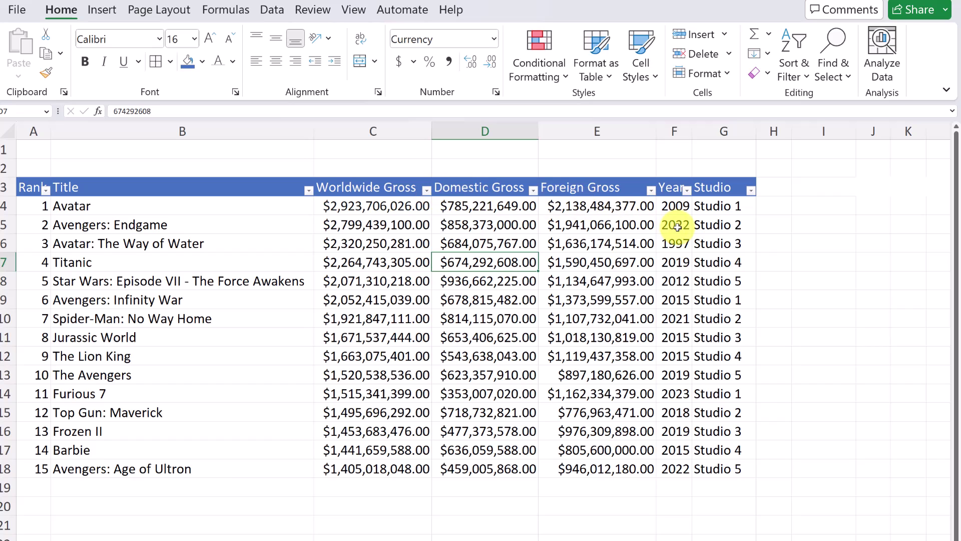
Step: Filter the Year column to show only 2012, 2018 and 2019 films
click(688, 190)
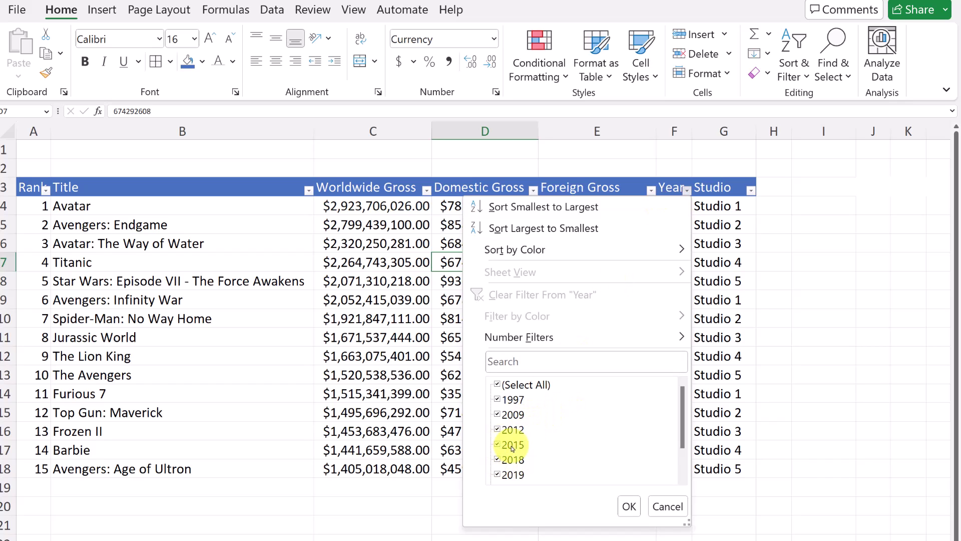
click(498, 385)
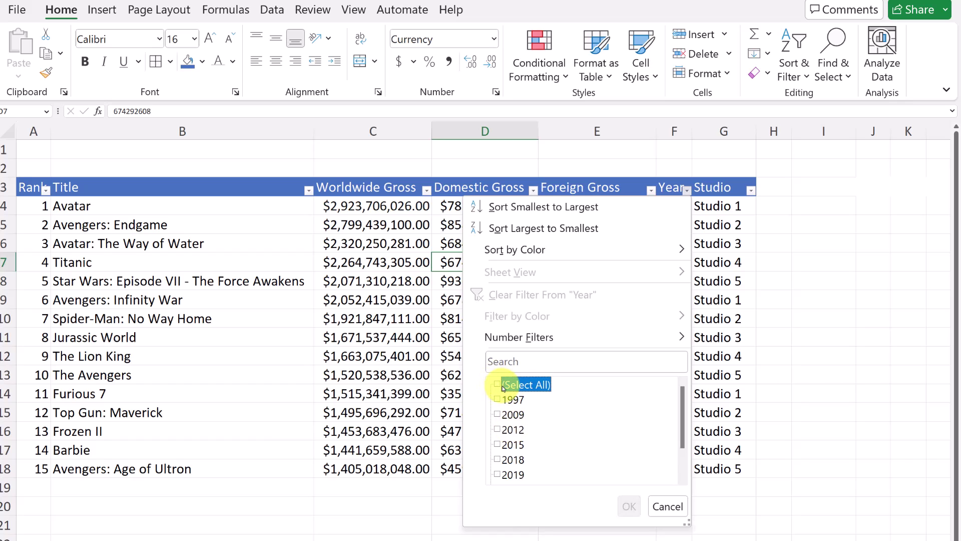
click(497, 460)
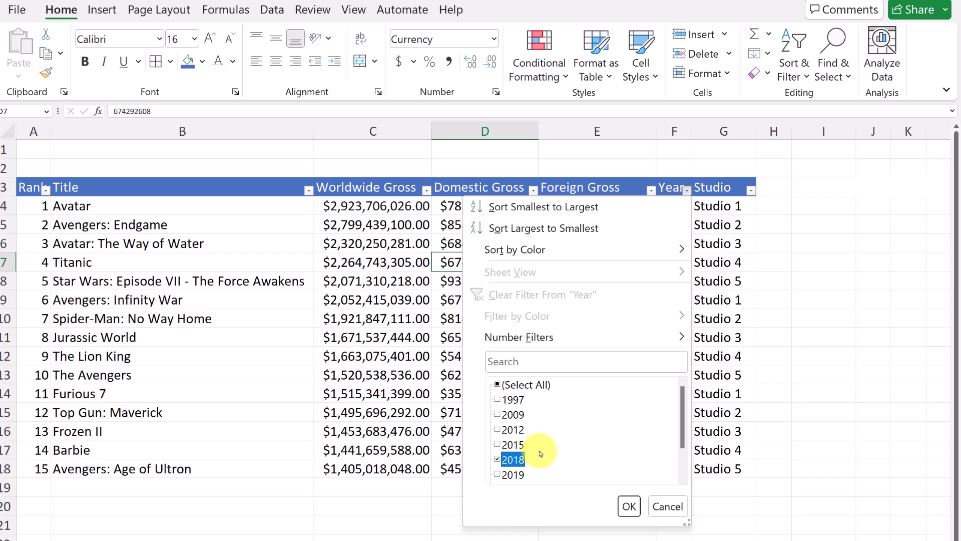
click(497, 429)
click(629, 506)
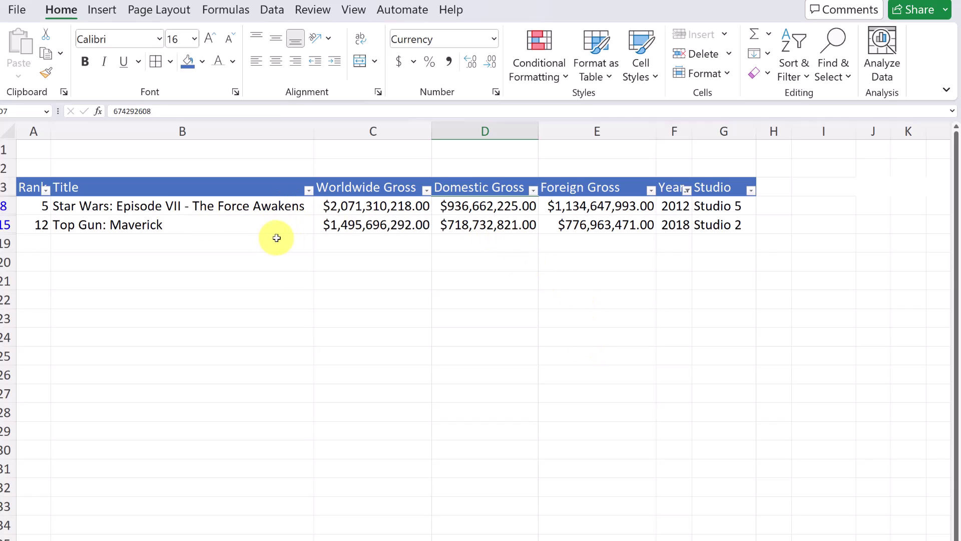
click(687, 190)
scroll(551, 420, down, 1)
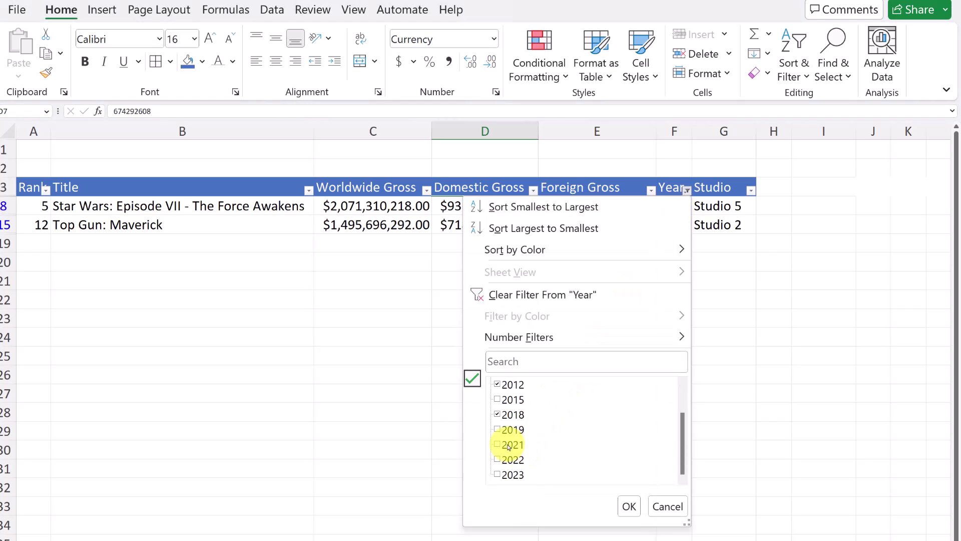
click(498, 429)
click(628, 506)
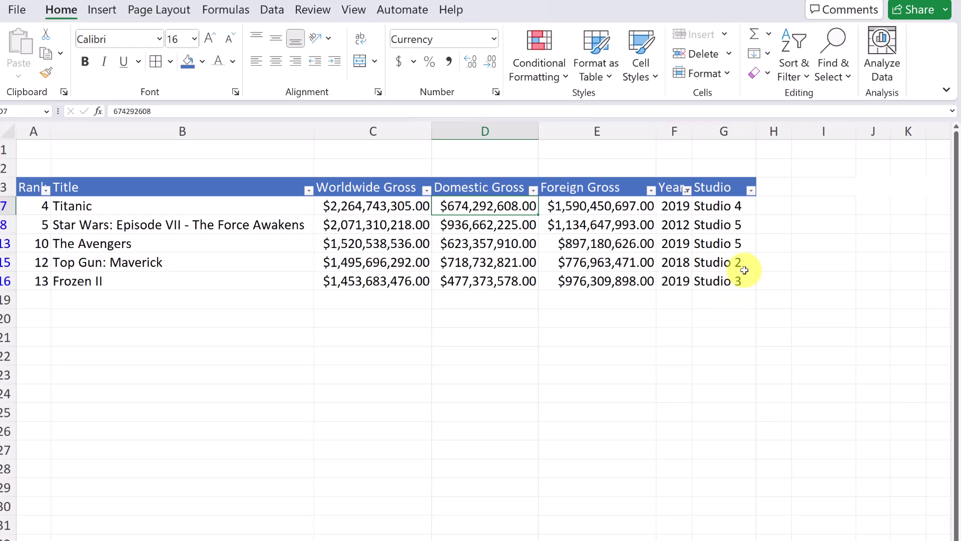
Step: Filter the Studio column to Studio 3 only, then clear all table filters
click(751, 190)
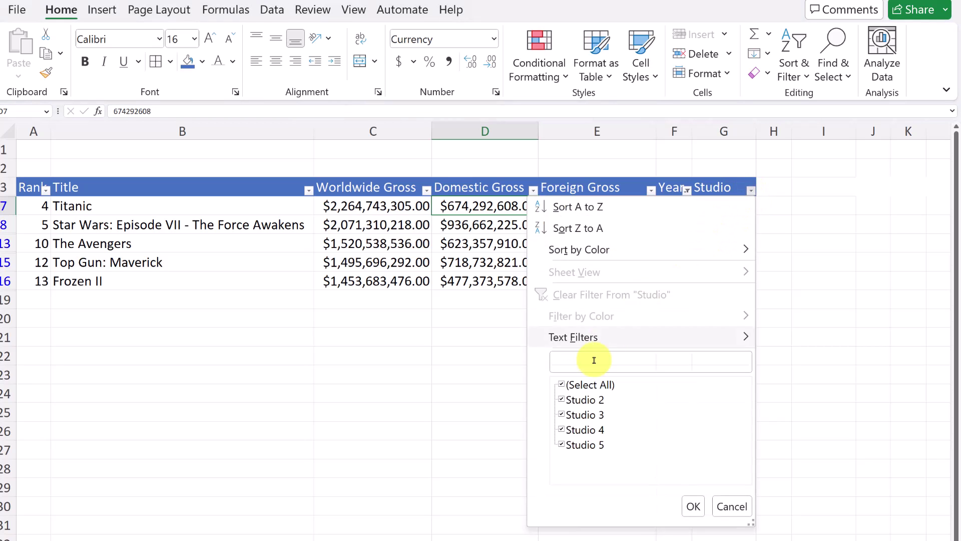
click(561, 384)
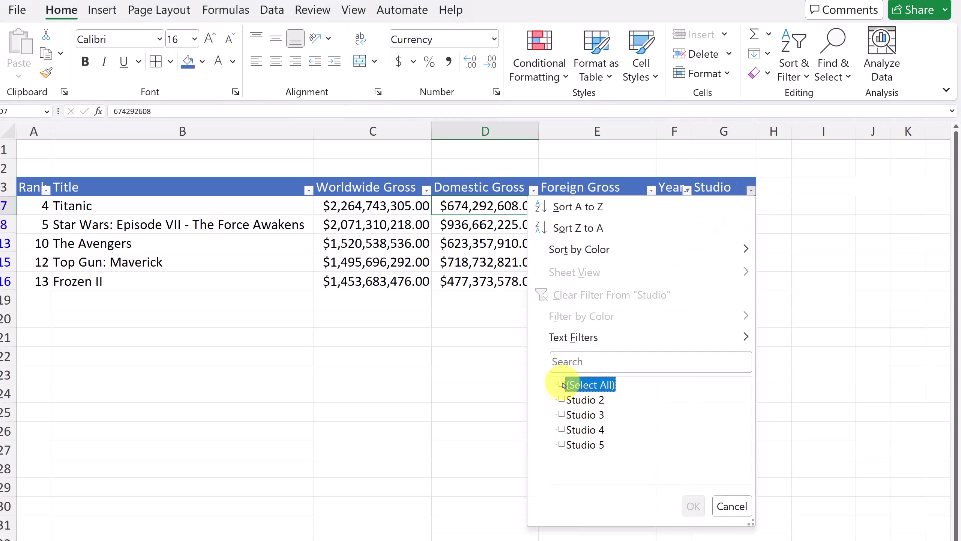
click(563, 415)
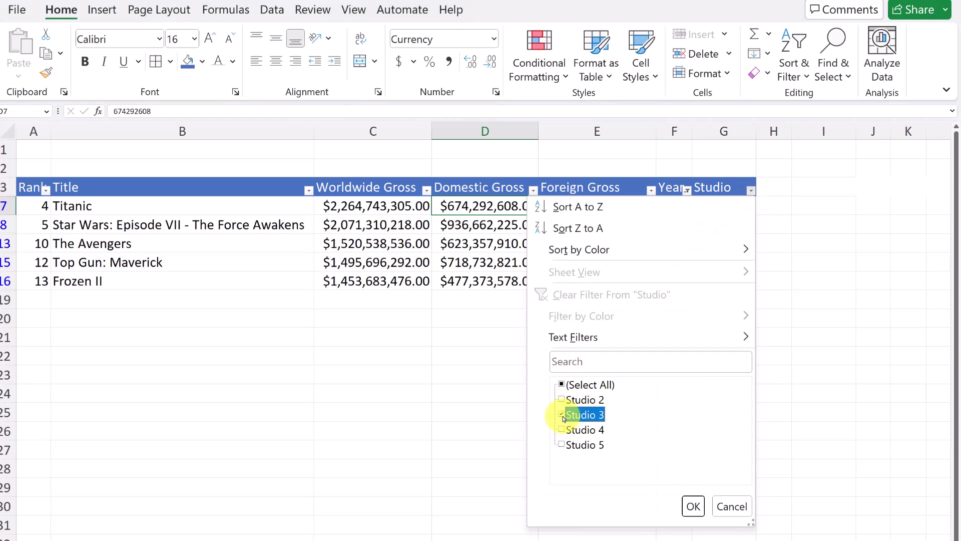
click(693, 507)
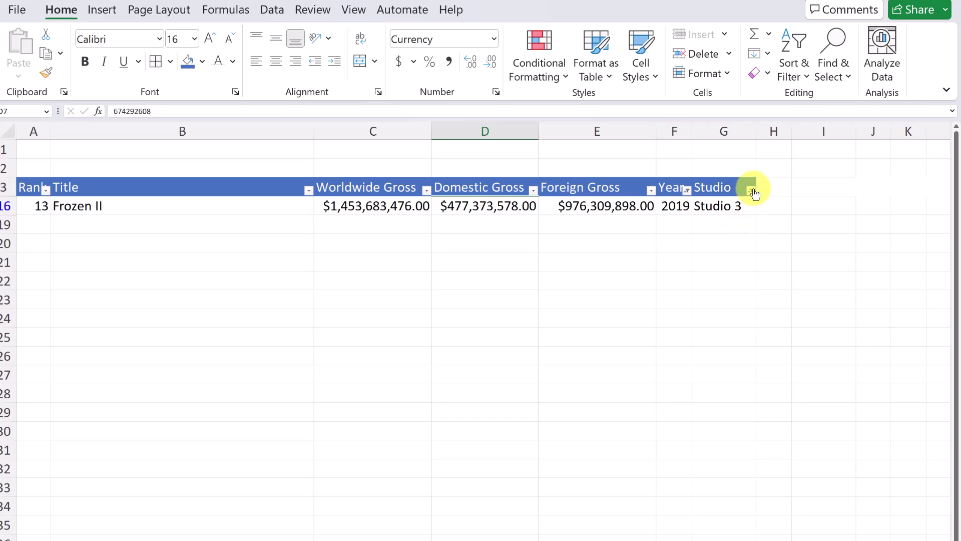
click(791, 75)
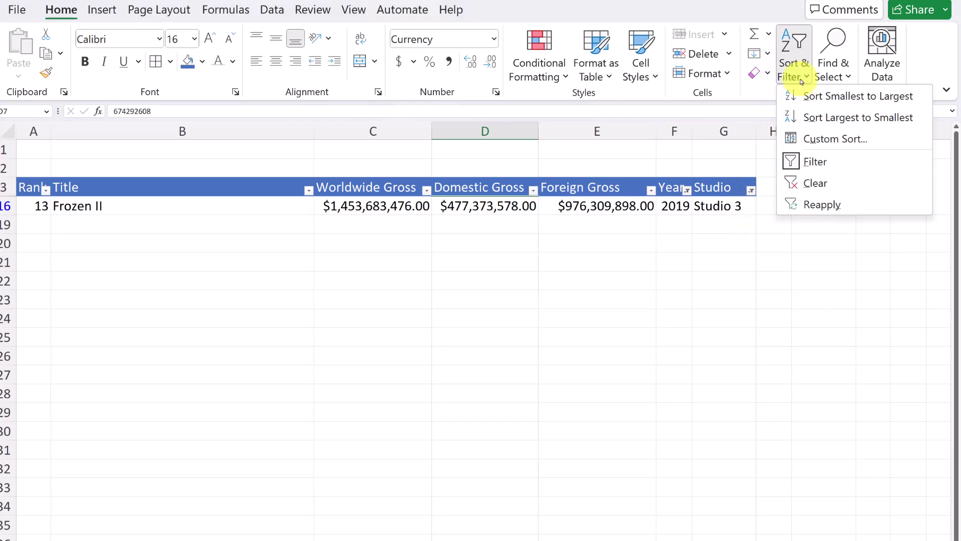
click(802, 184)
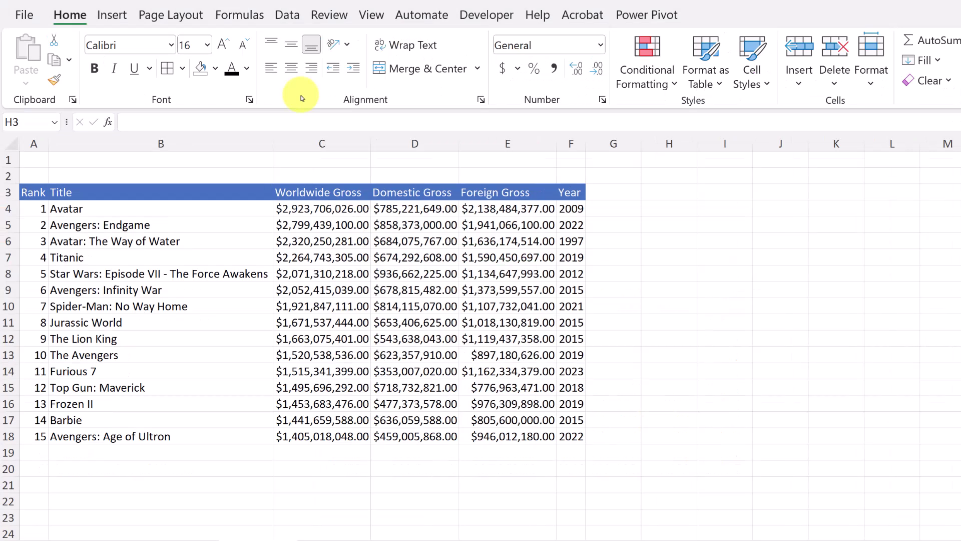
Step: Switch the ribbon to the Data tab
click(286, 15)
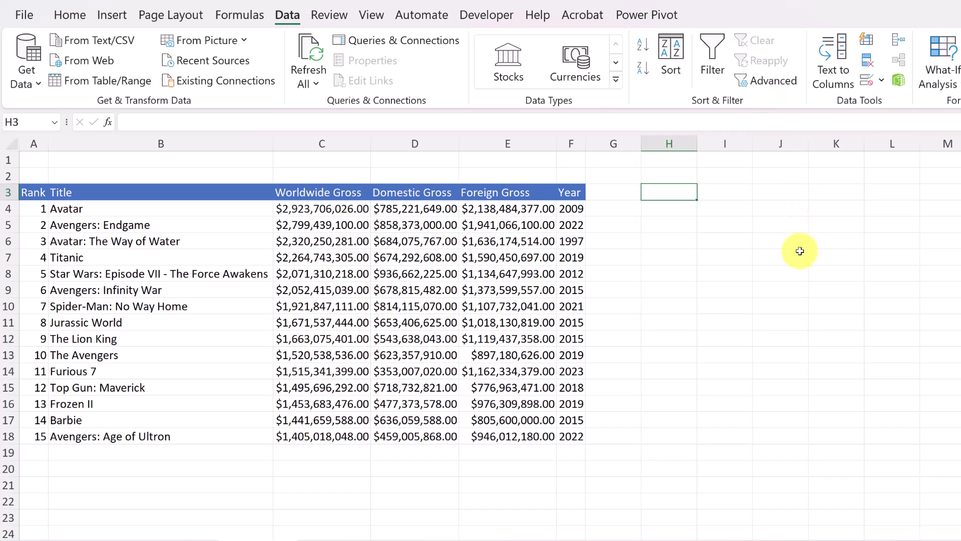
Step: Enter a Year criteria list in H3:H6 with 2019, 2015 and 2012
text(Year)
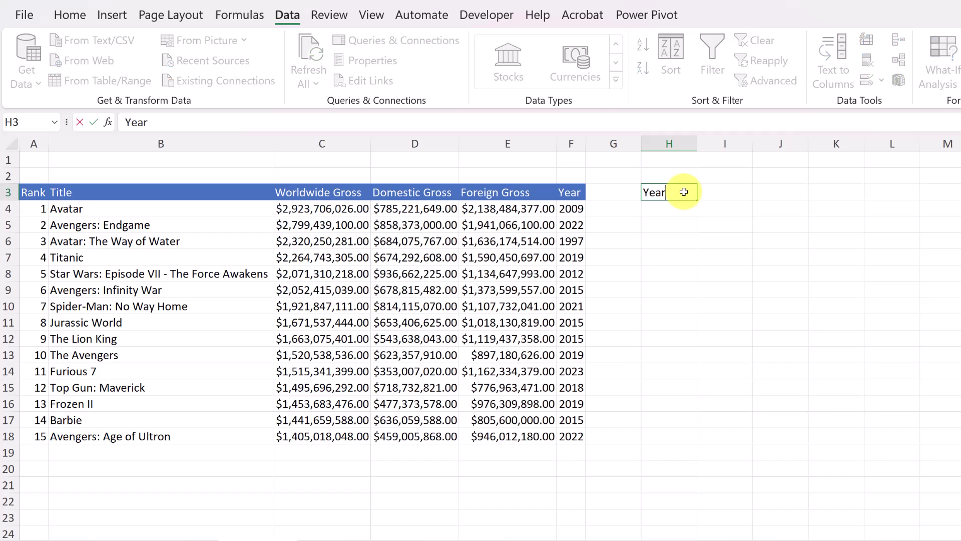
key(Return)
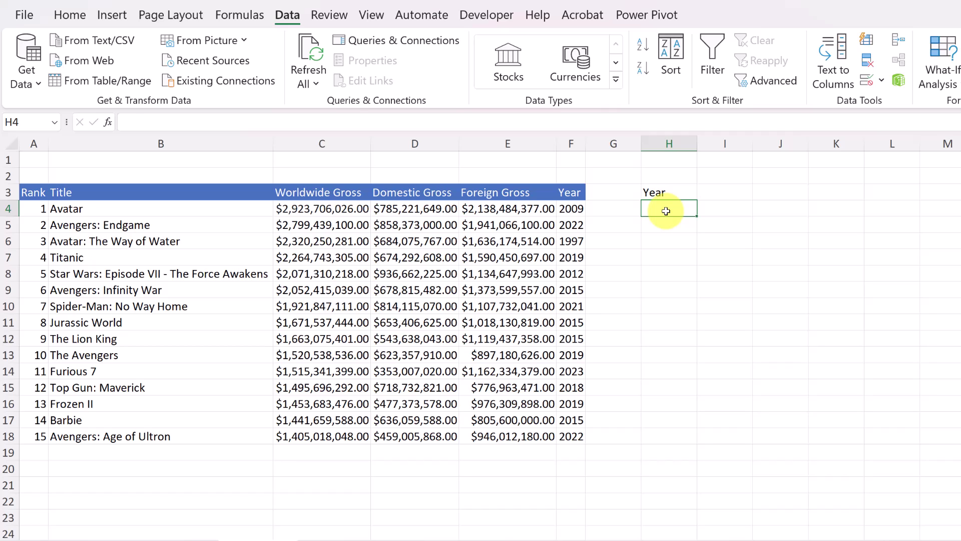
text(2019)
key(Return)
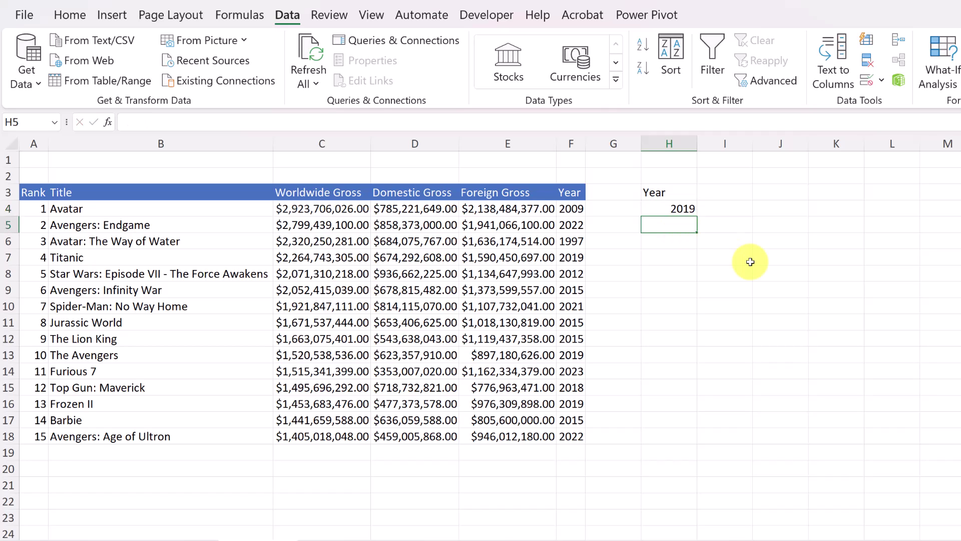
text(1)
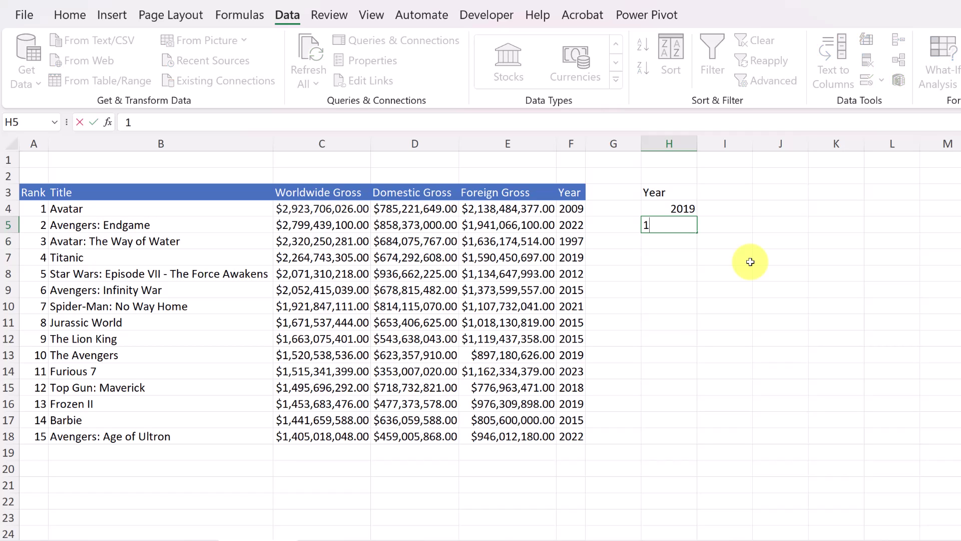
text(2015)
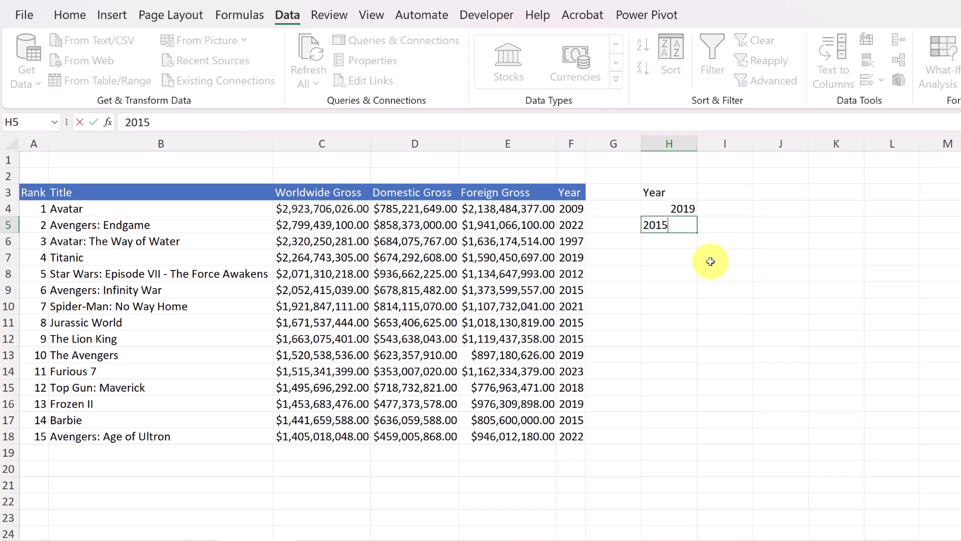
key(Return)
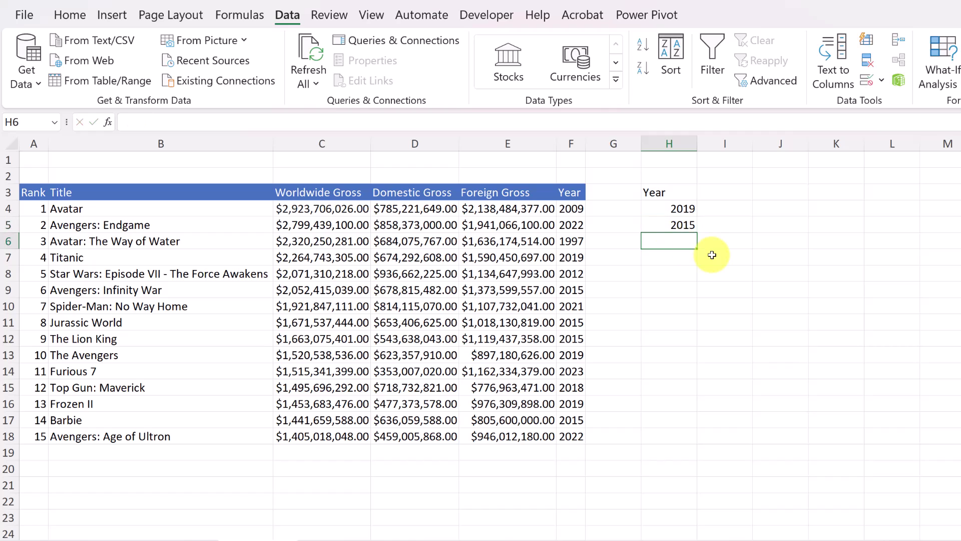
text(2012)
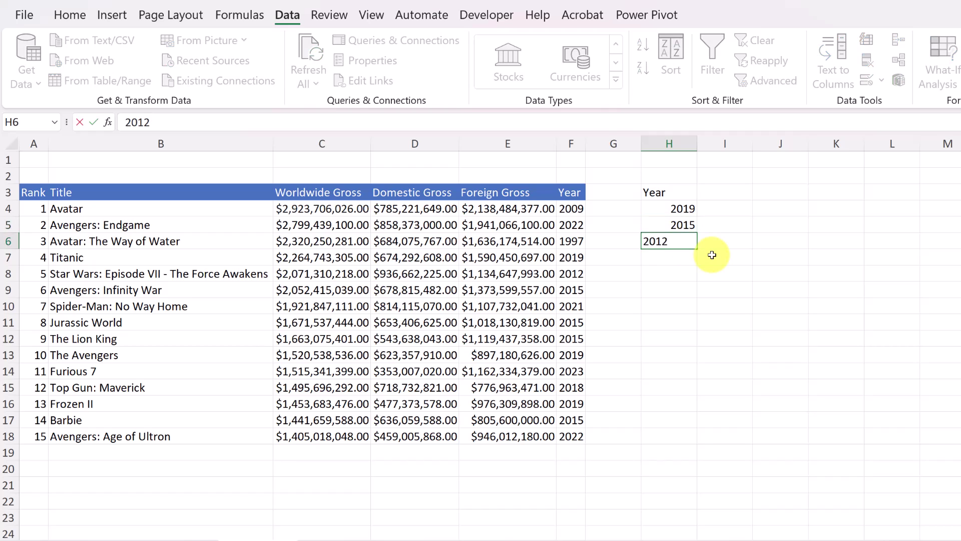
click(744, 277)
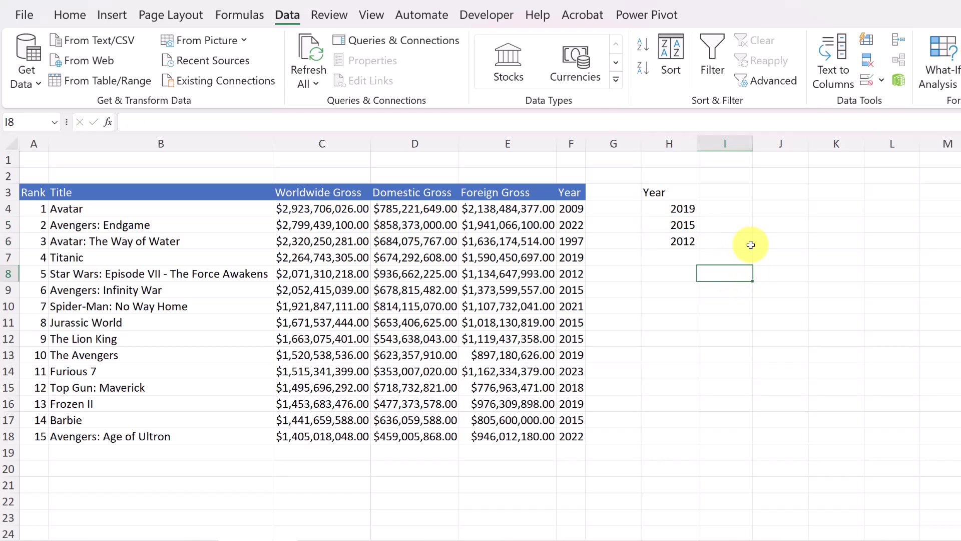
Step: Open Advanced Filter for list range $A$3:$F$18 with criteria range H3:H6
click(503, 274)
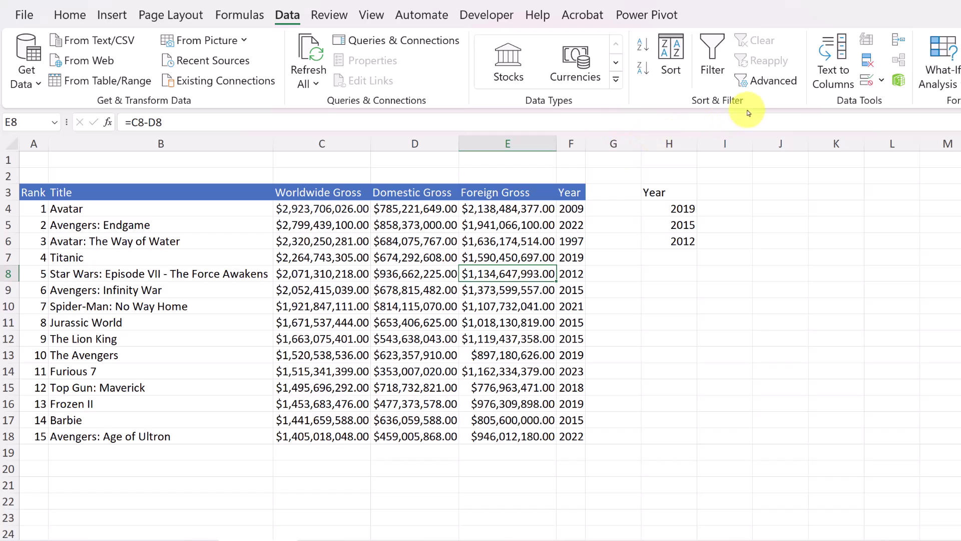
click(773, 86)
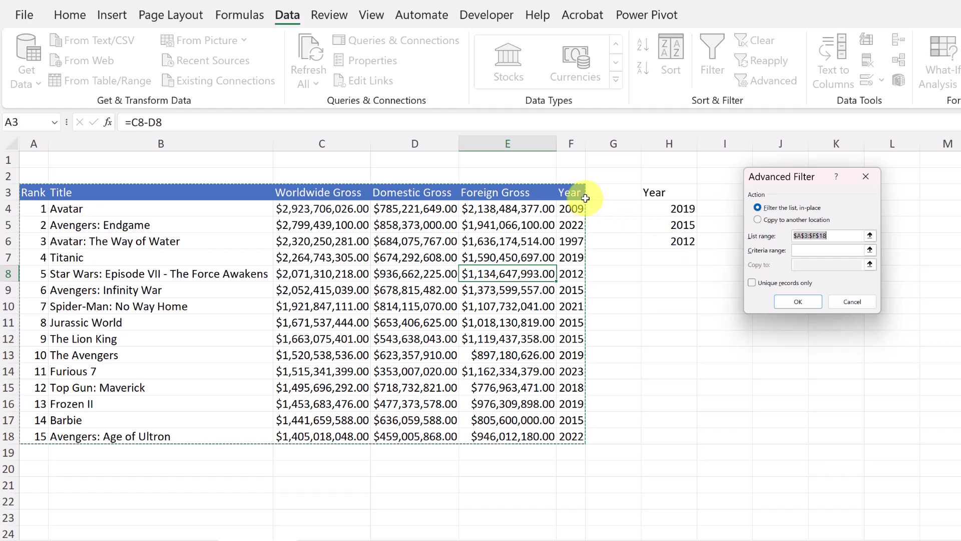
click(869, 249)
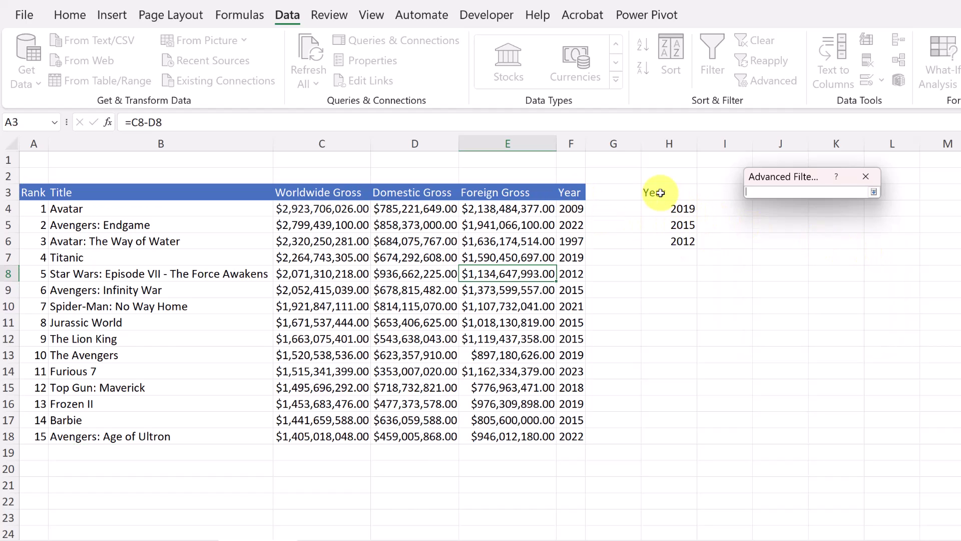
drag(661, 192, 683, 243)
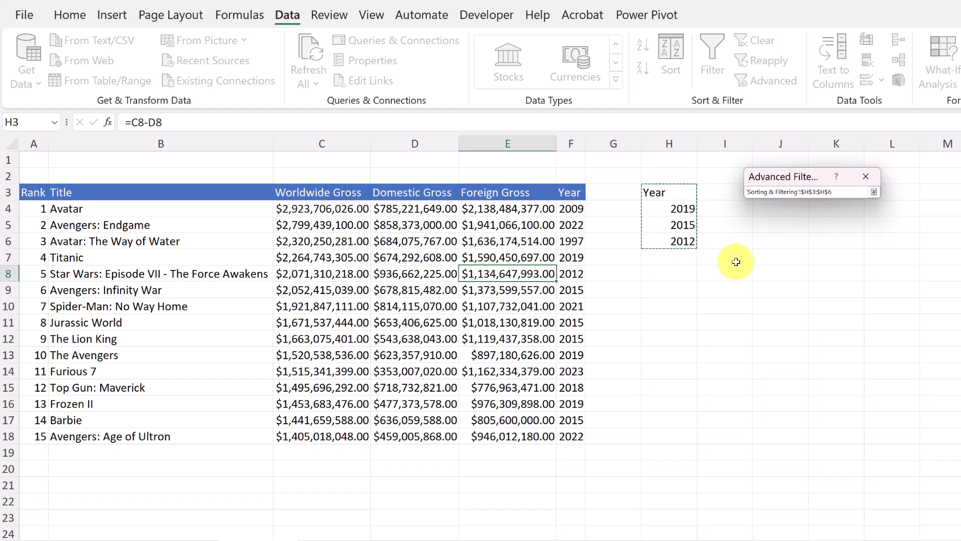
key(Return)
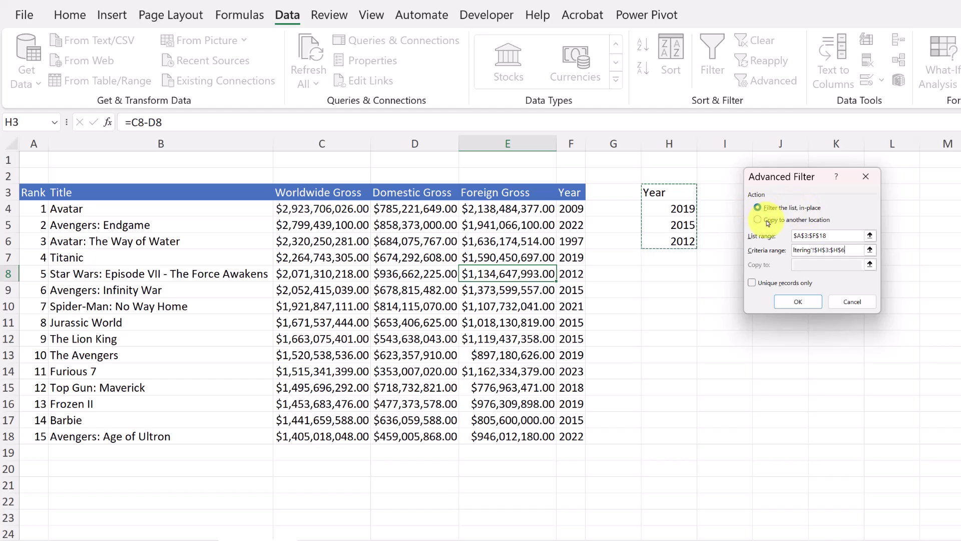
Step: Apply the advanced filter, clear it again, and type 2021 over the 2012 criterion
click(810, 302)
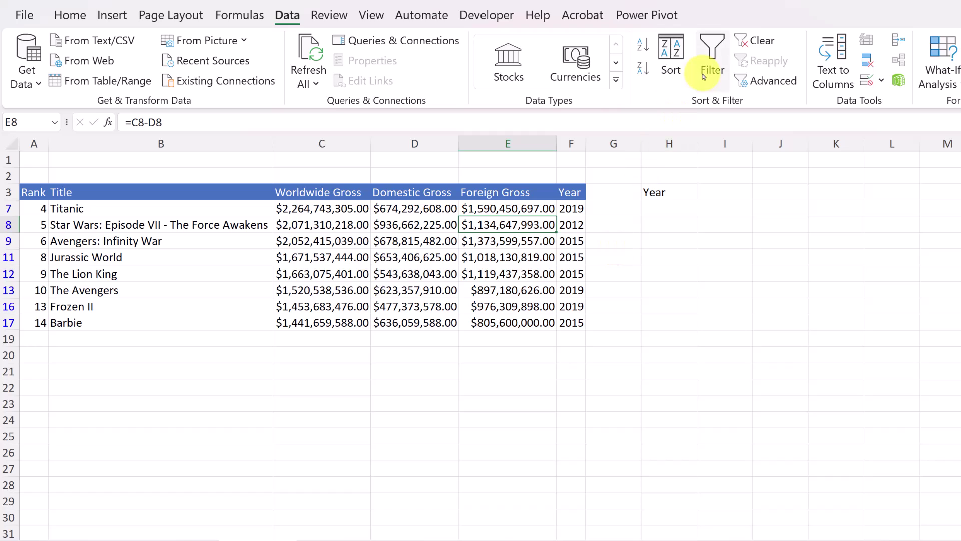
click(762, 42)
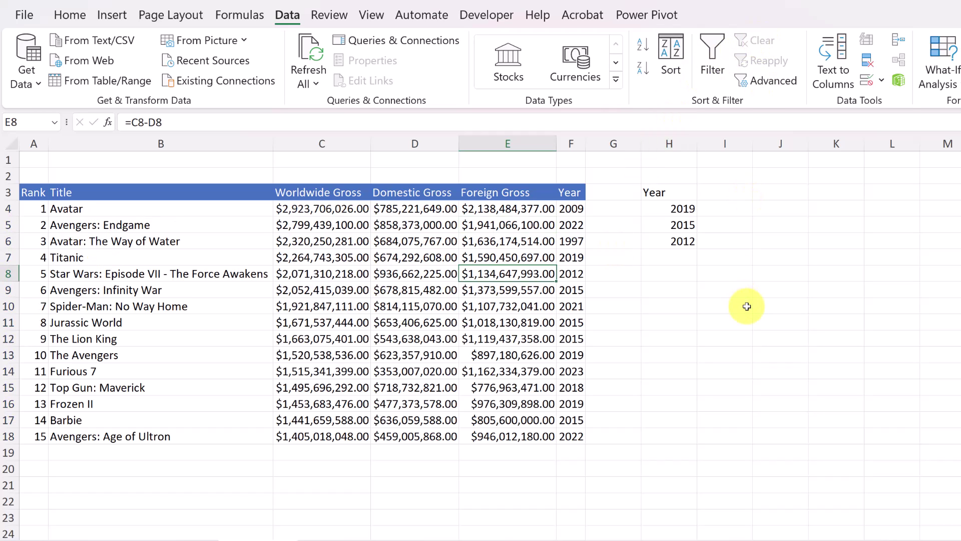
click(689, 242)
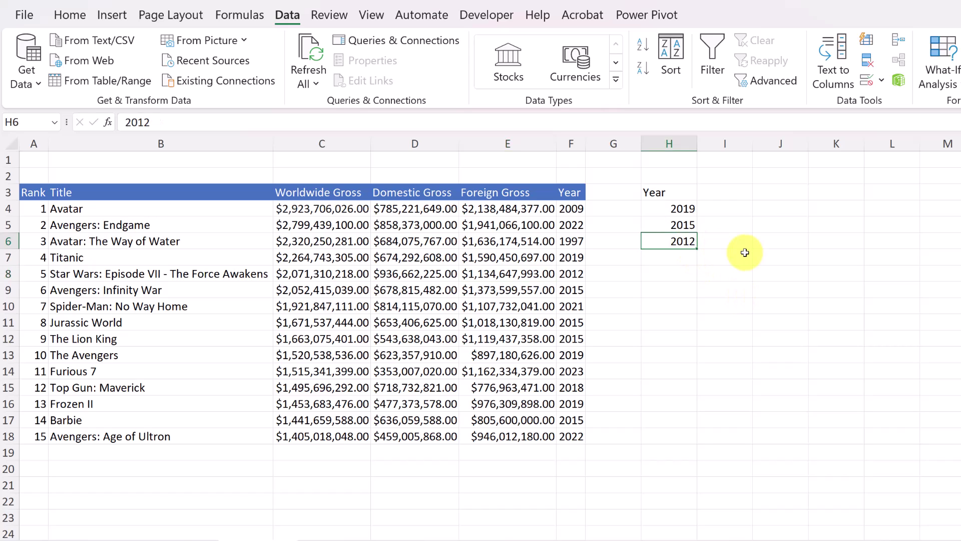
text(2021)
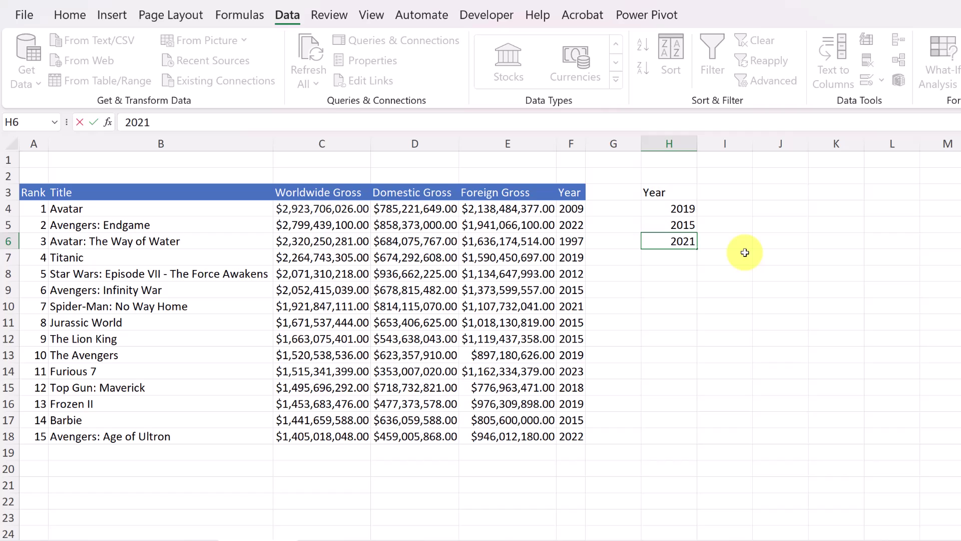
Step: Commit 2021 as the third criteria year in H6
key(Return)
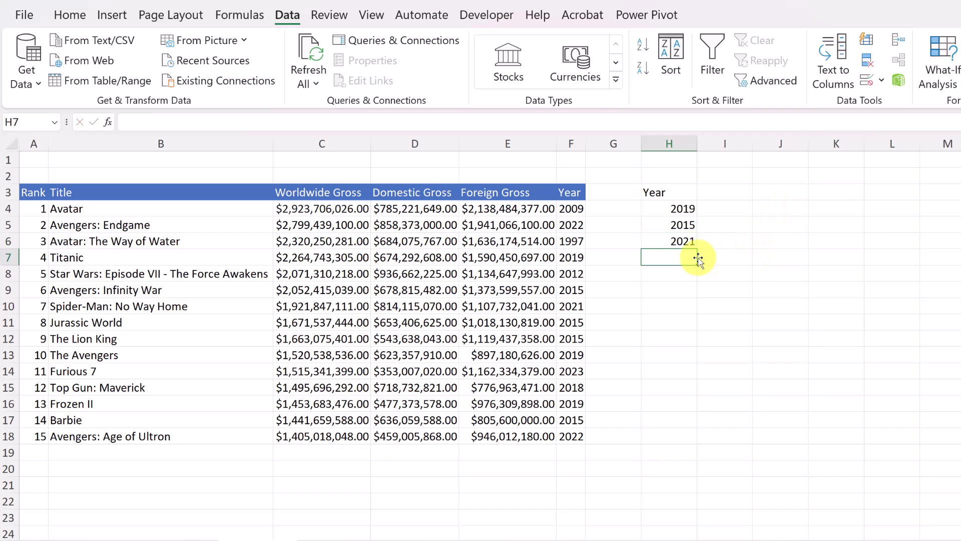
click(684, 242)
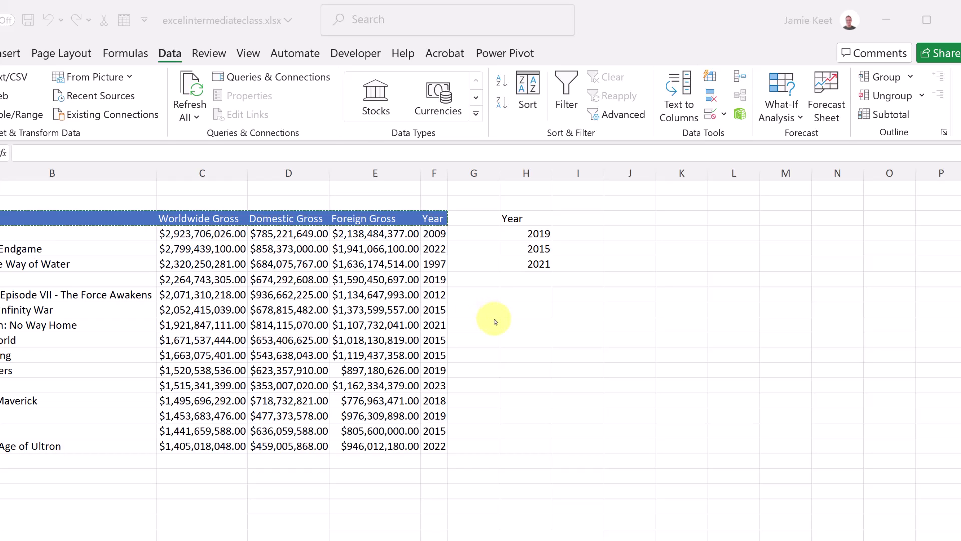
Step: Copy the Rank-to-Year header row into J4:O4 and autofit columns J to O
click(785, 385)
drag(5, 219, 431, 221)
key(ctrl+c)
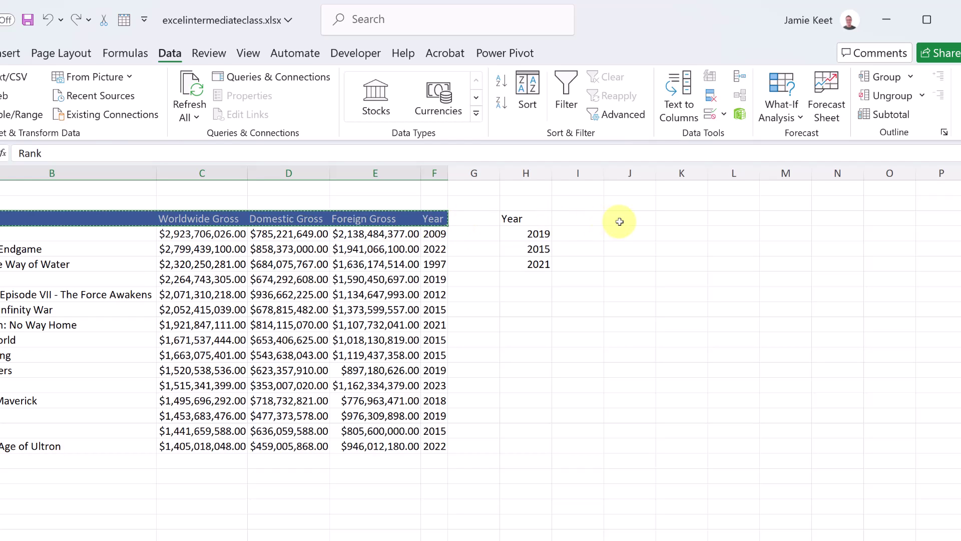
click(620, 222)
key(ctrl+v)
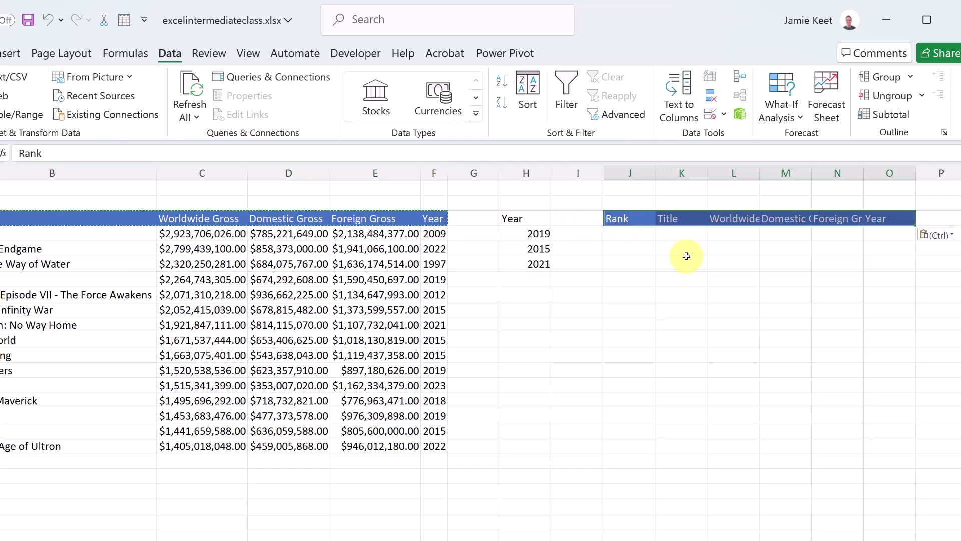
drag(613, 173, 885, 184)
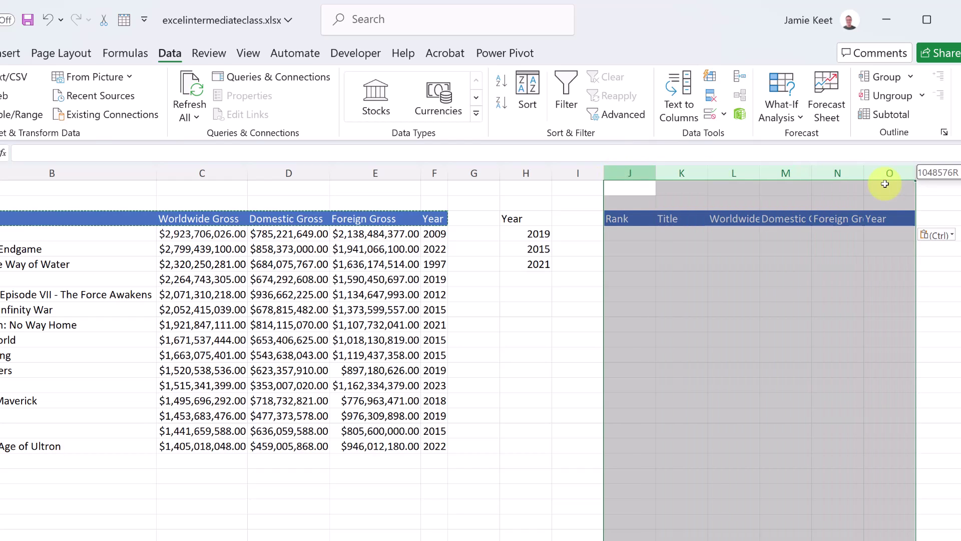
double_click(657, 173)
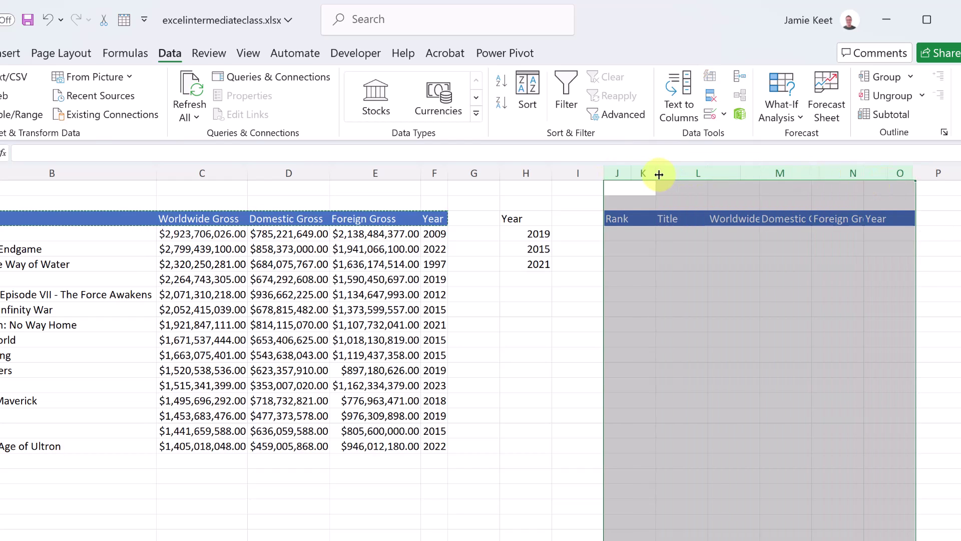
click(698, 275)
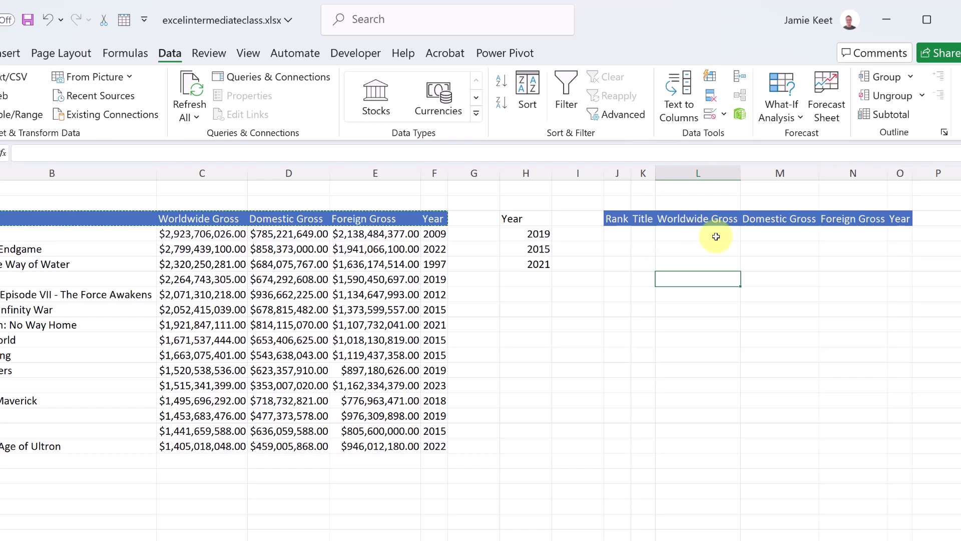
Step: Add a Year label in J1 with 2019 in K1 as the filter year
click(618, 189)
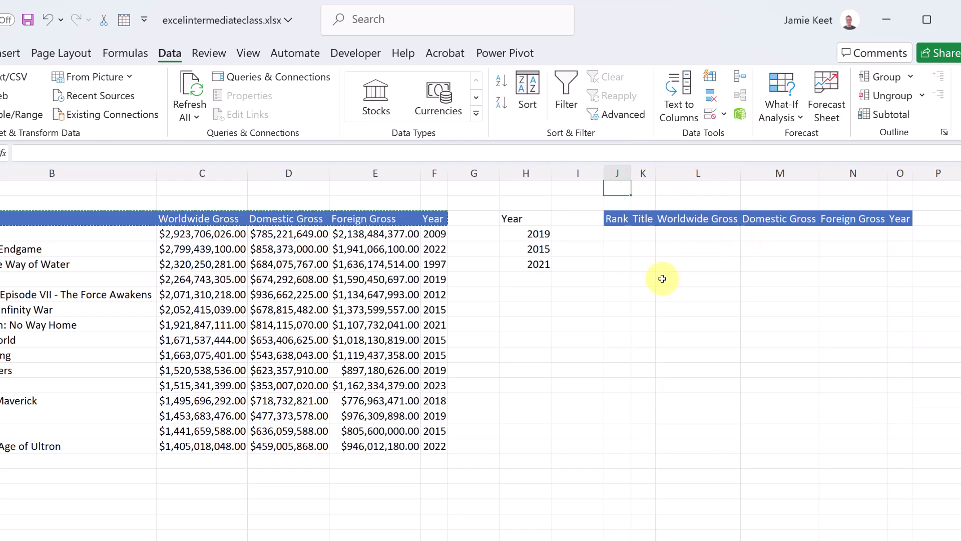
text(Year)
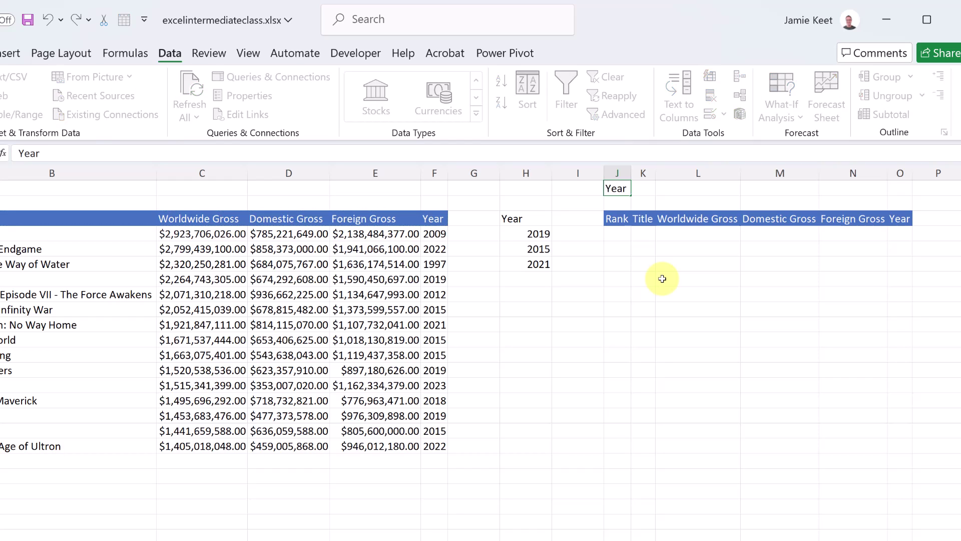
click(643, 188)
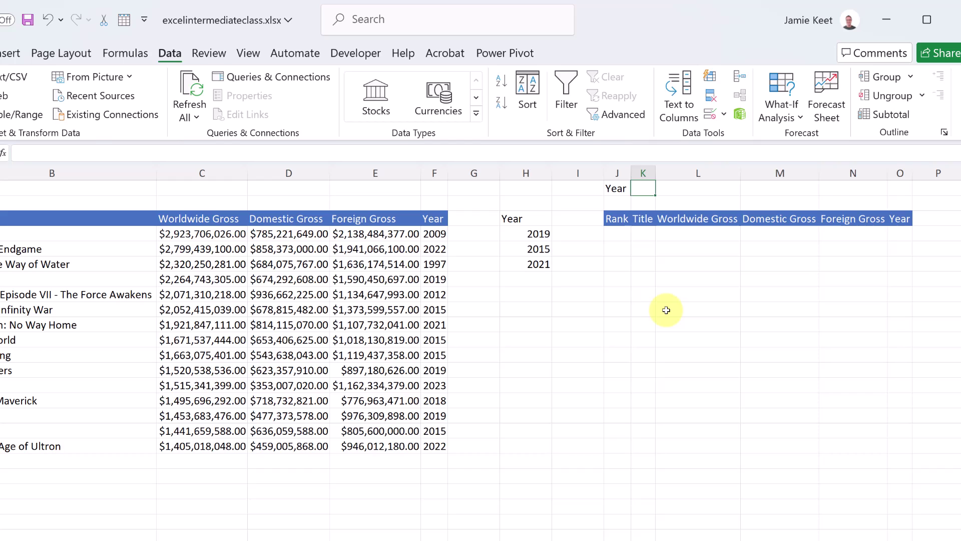
text(2019)
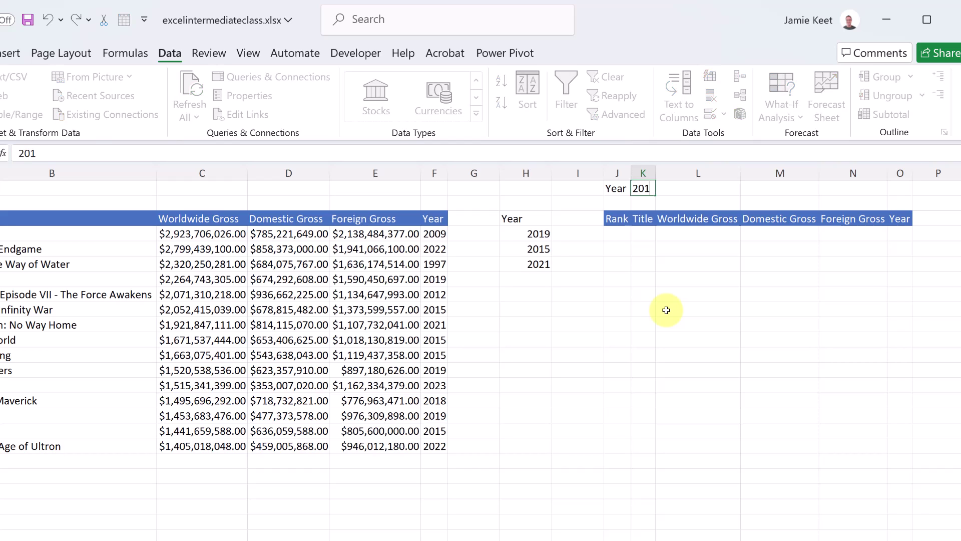
click(693, 310)
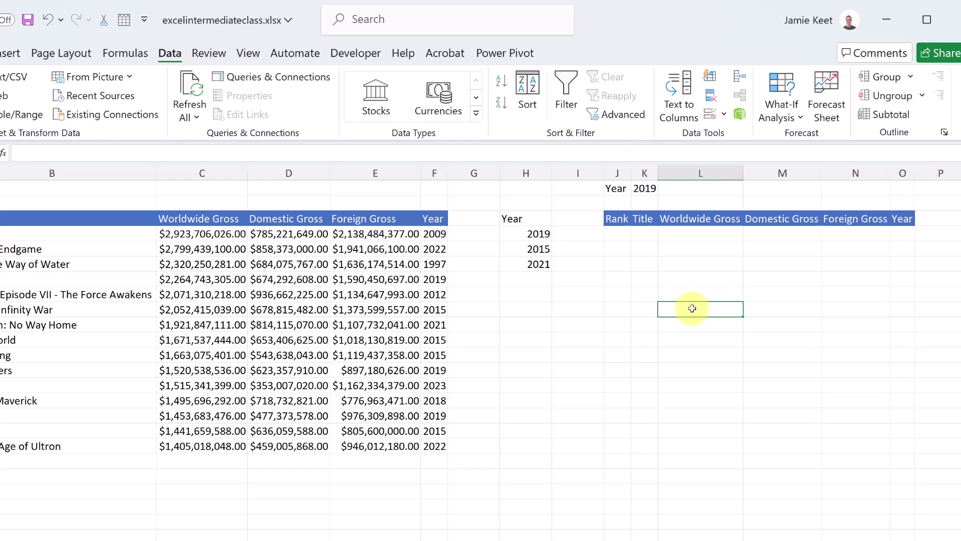
click(617, 236)
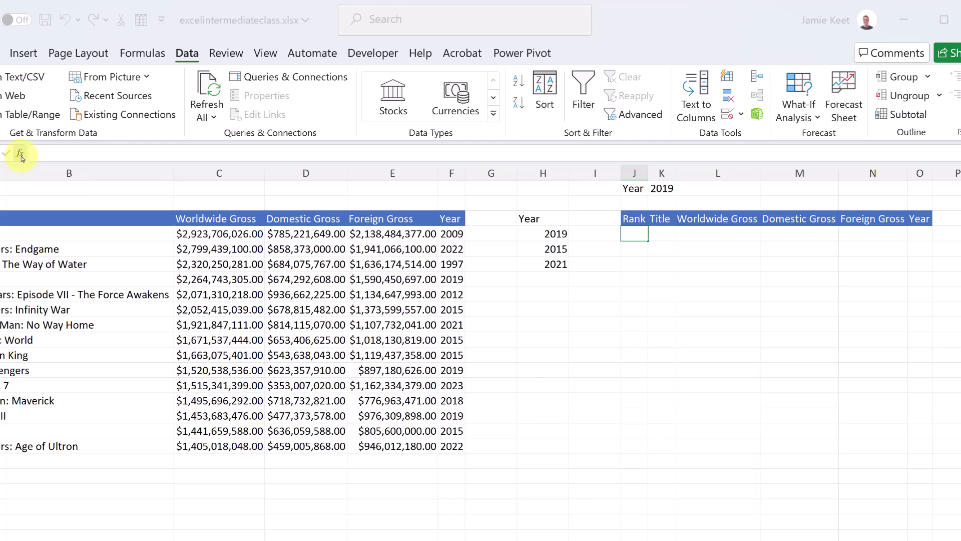
Step: Insert the FILTER function in J4 through the function search for 'filter'
click(20, 154)
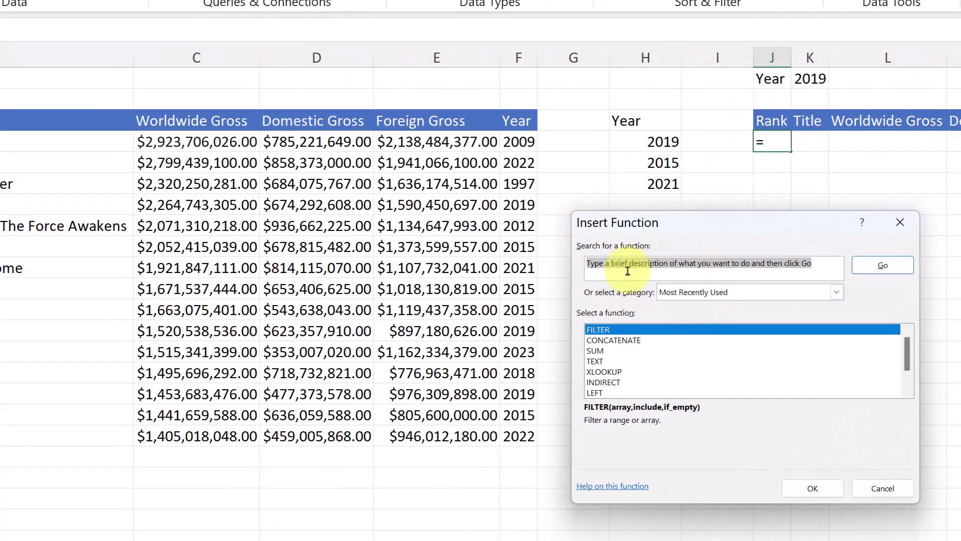
text(filter)
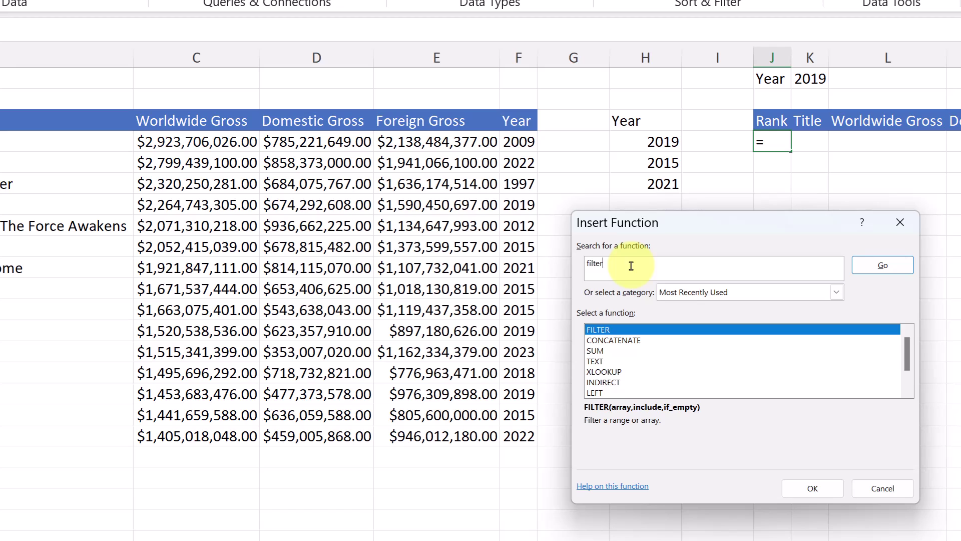
click(900, 269)
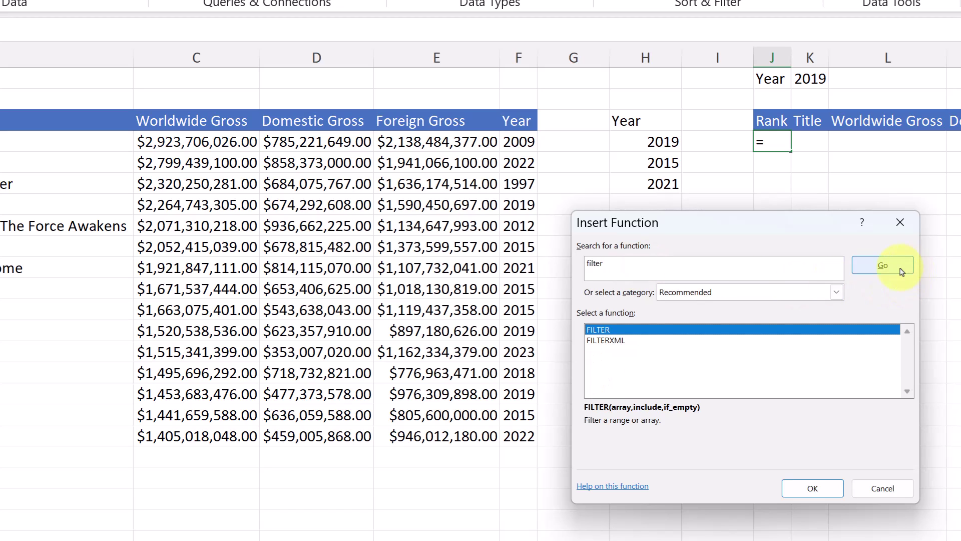
double_click(610, 332)
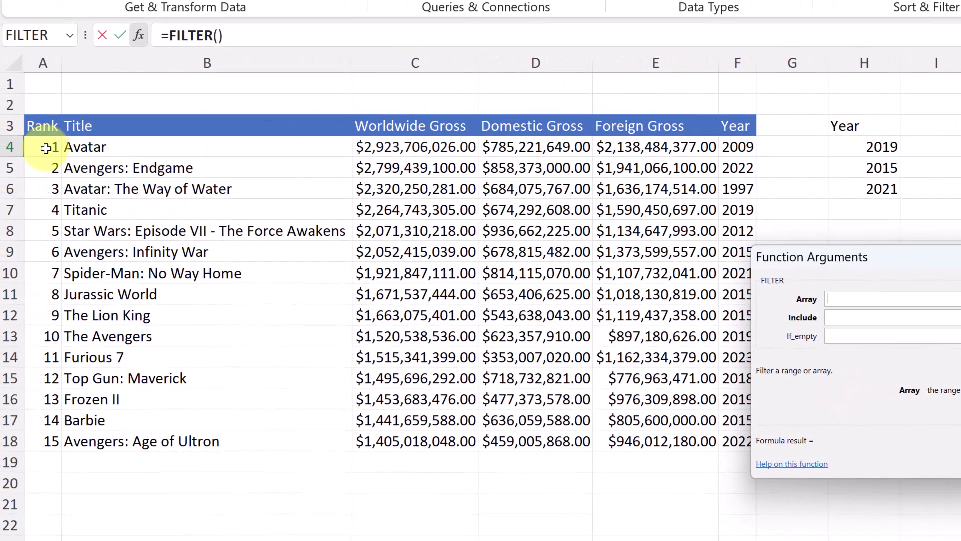
Step: Set FILTER arguments: array A4:F18, include F4:F18=K1, if_empty ""
drag(45, 148, 735, 445)
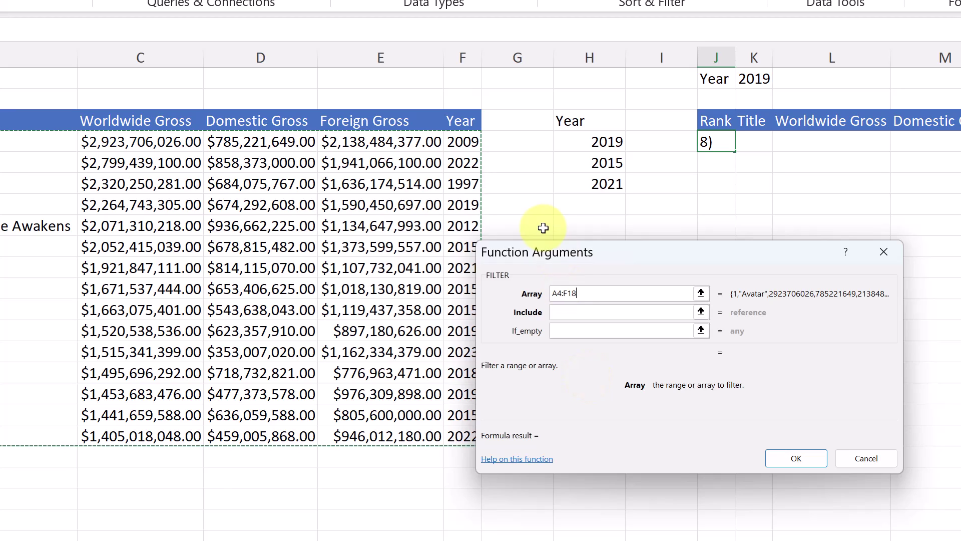
drag(545, 250, 587, 245)
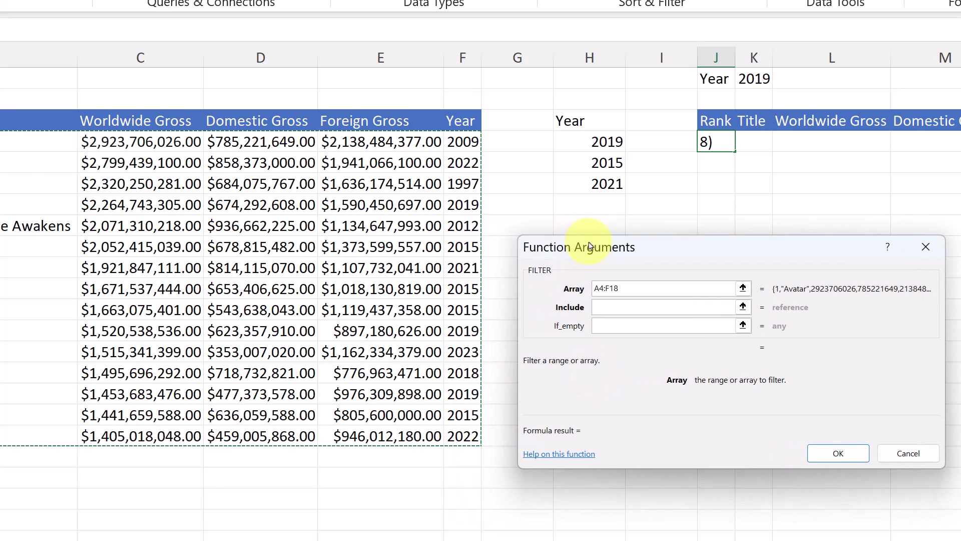
click(606, 307)
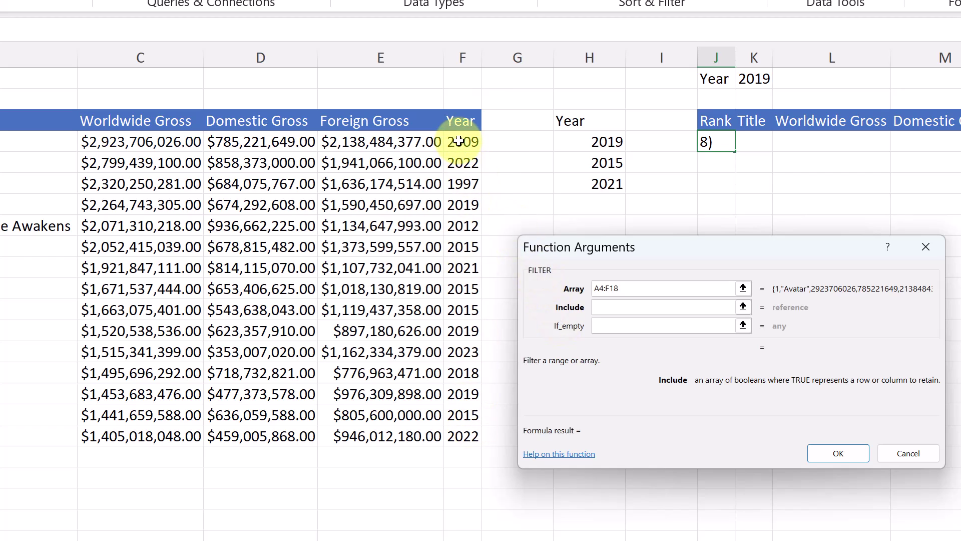
drag(459, 142, 467, 428)
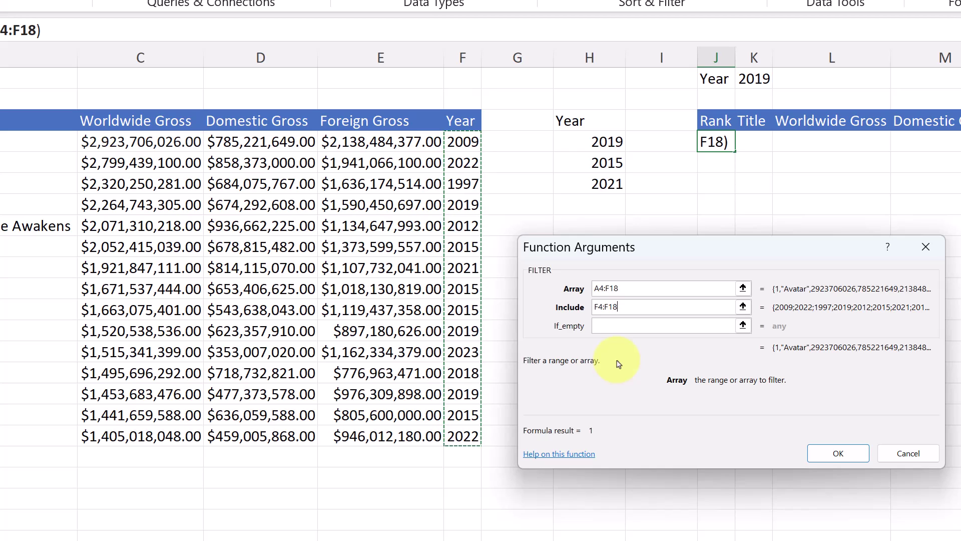
text(=)
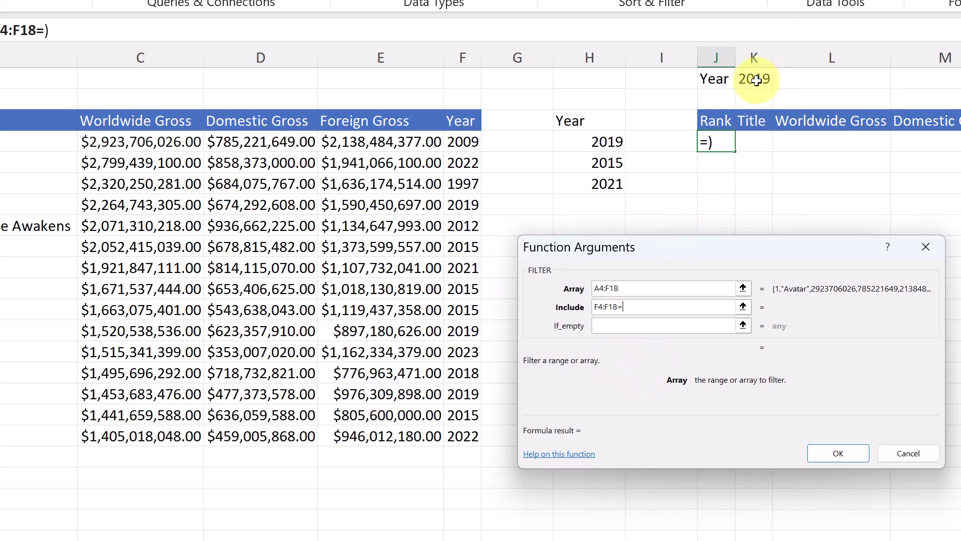
click(758, 82)
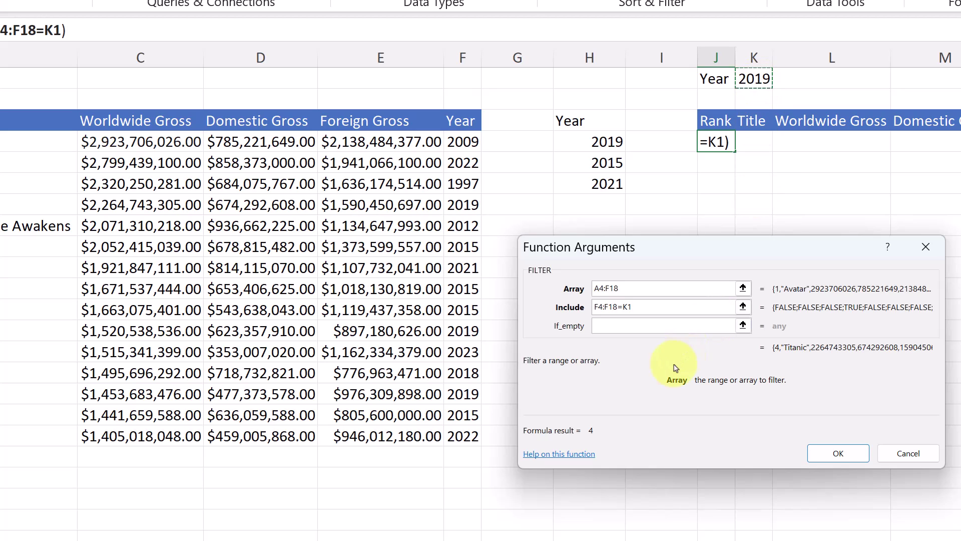
click(628, 325)
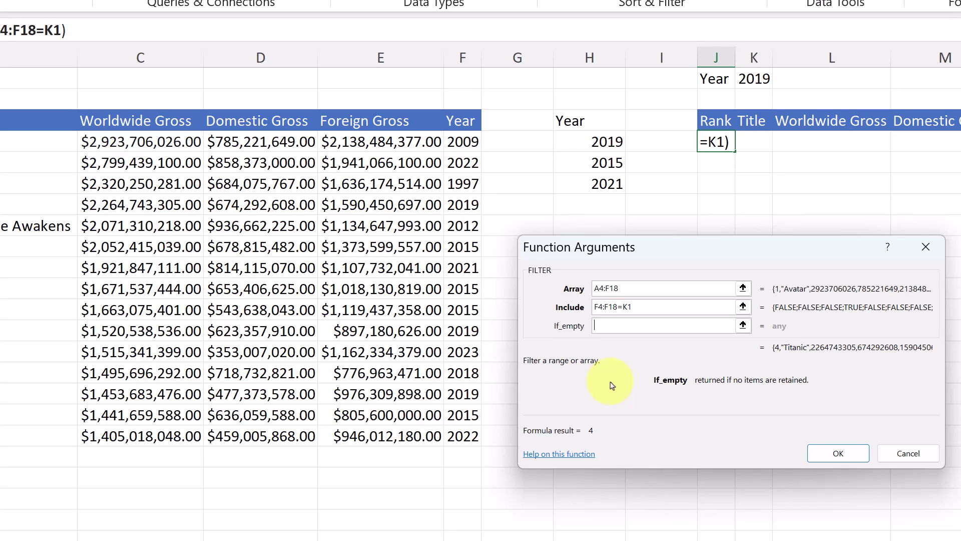
text("")
Step: Confirm the FILTER formula to list Titanic, The Avengers and Frozen II, and autofit column K
click(837, 454)
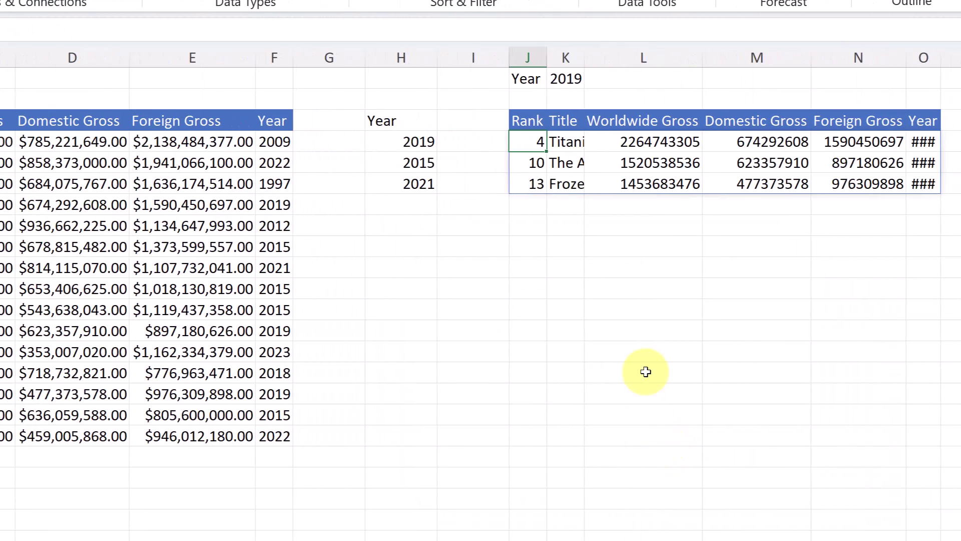
double_click(585, 63)
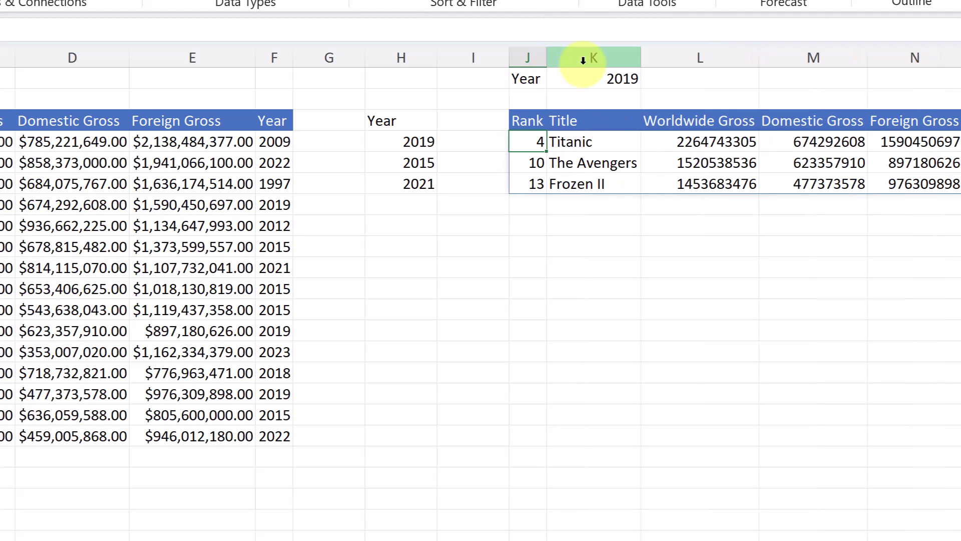
click(694, 247)
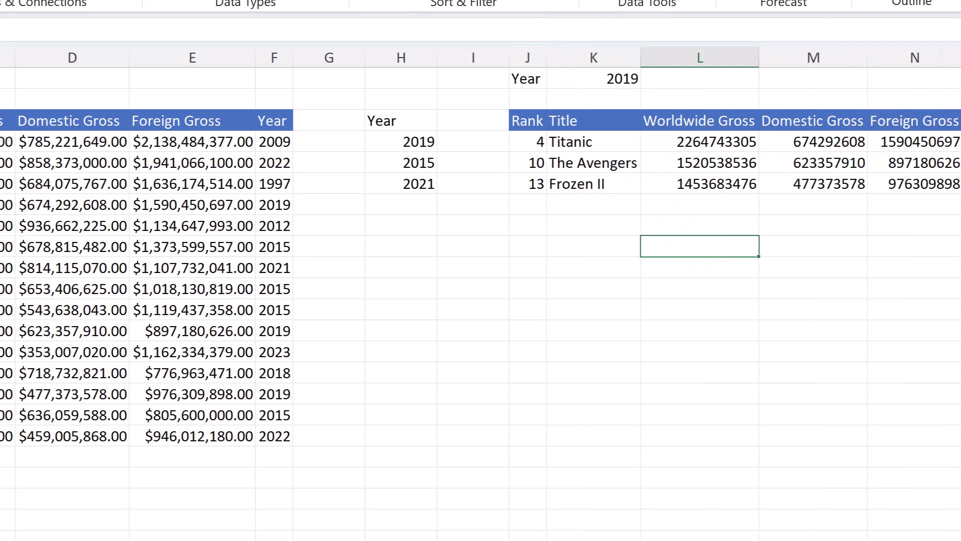
scroll(951, 64, right, 2)
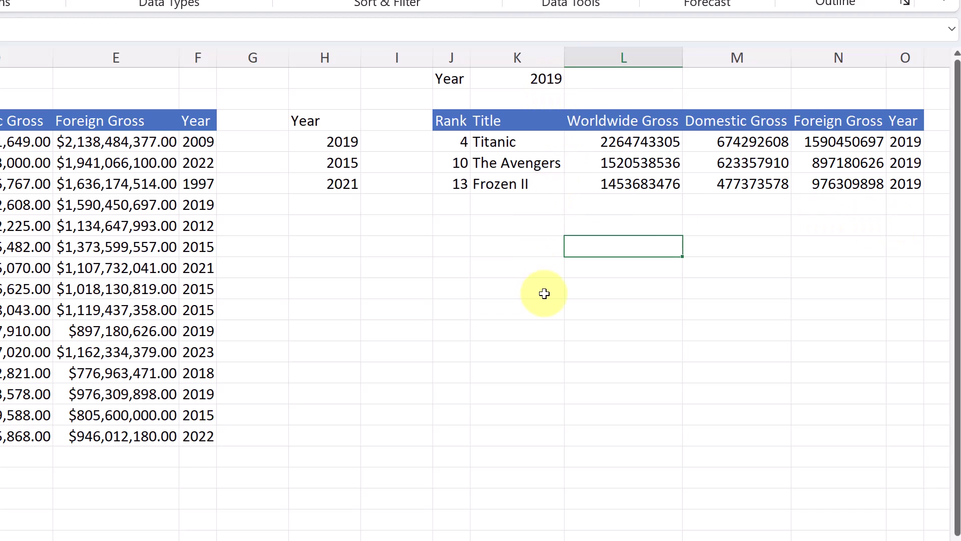
Step: Enter 2022 in Year cell K1 so results show Avengers: Endgame and Age of Ultron
click(547, 78)
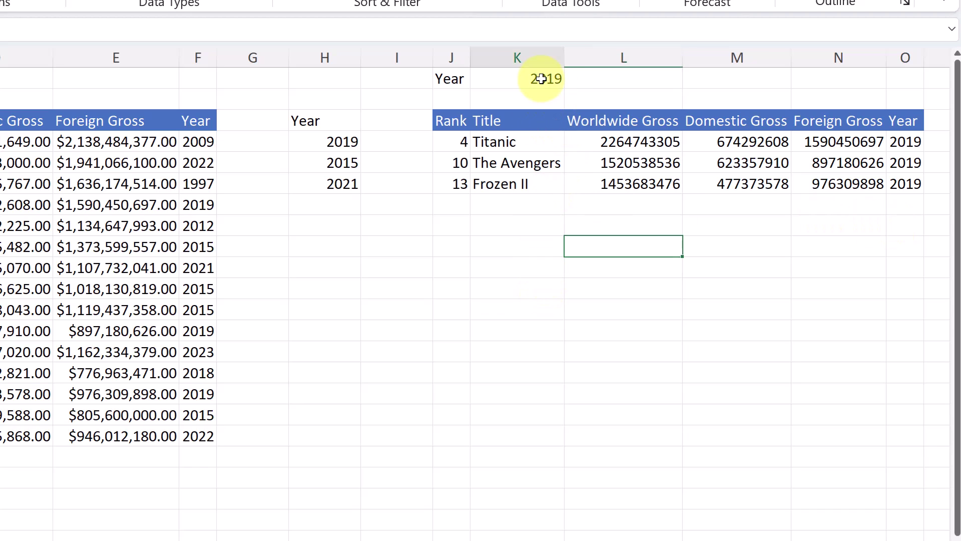
text(2022)
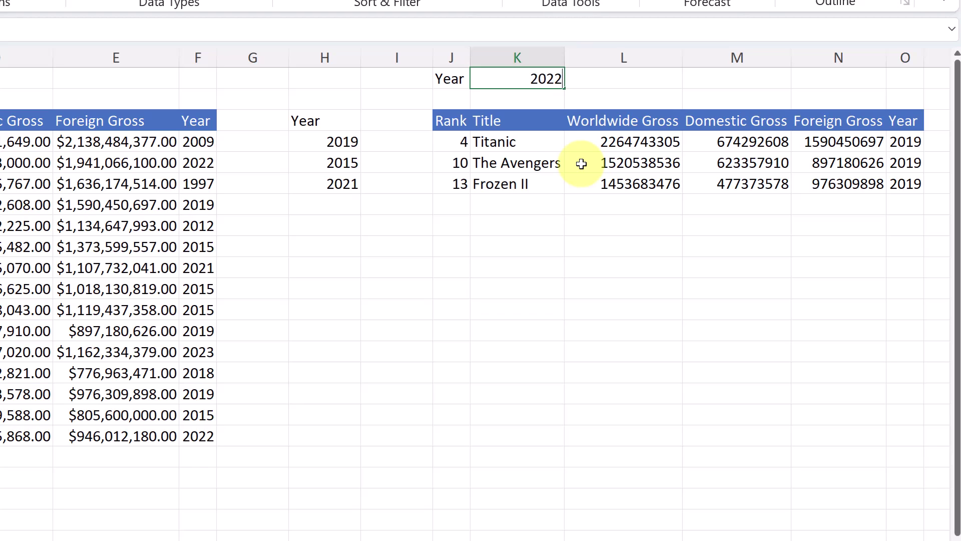
key(Return)
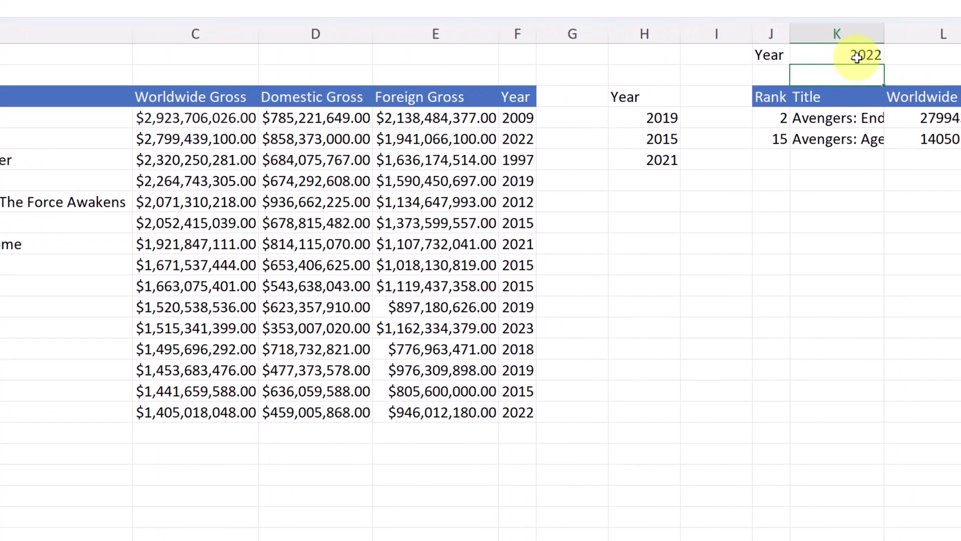
click(857, 58)
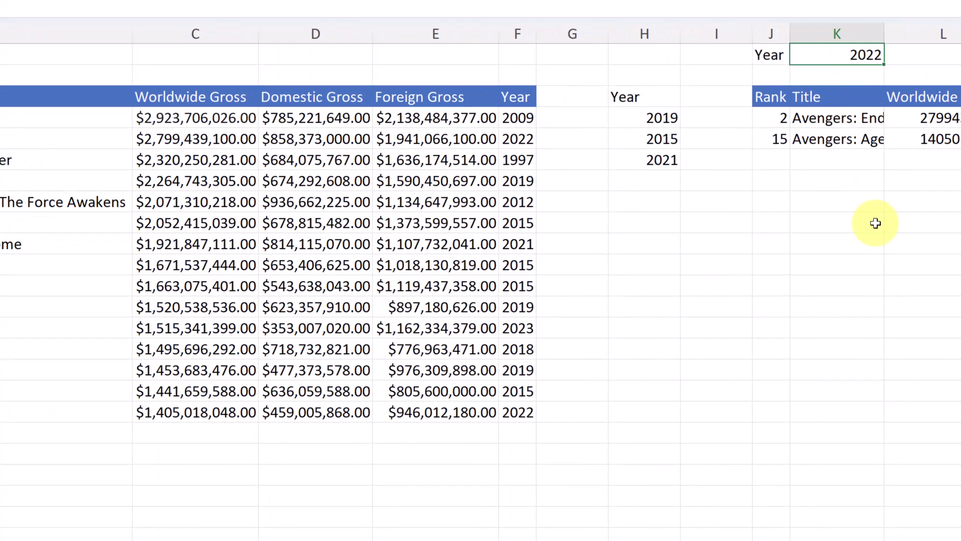